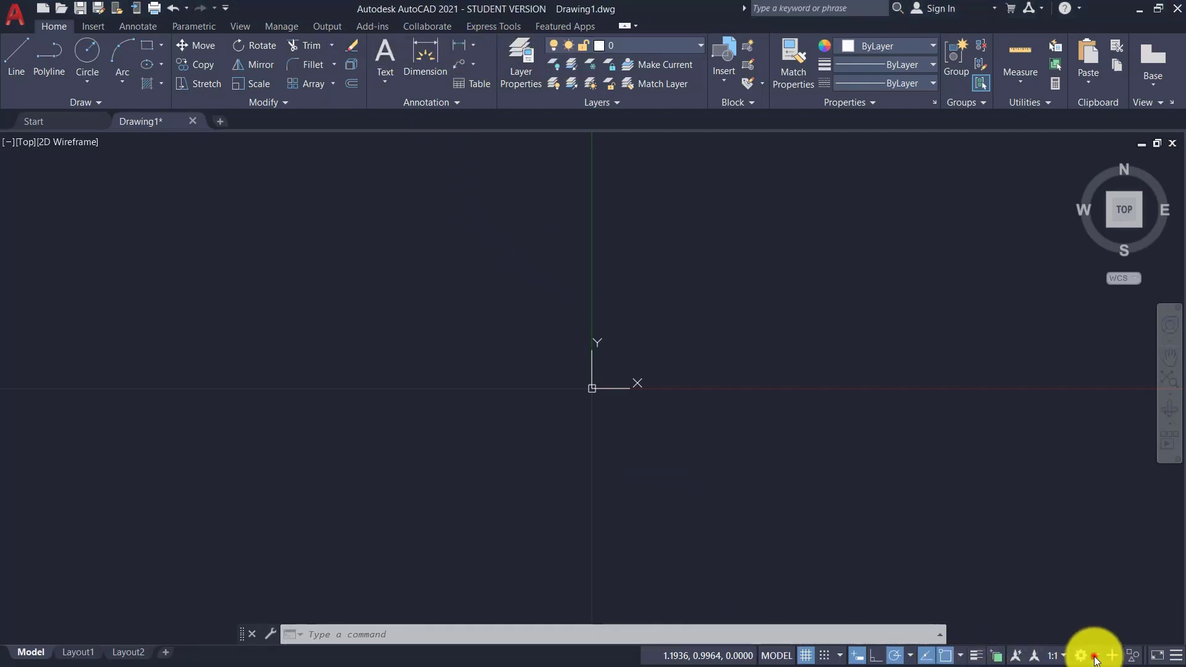
Check the list of available workspaces without switching to another one.
click(1093, 655)
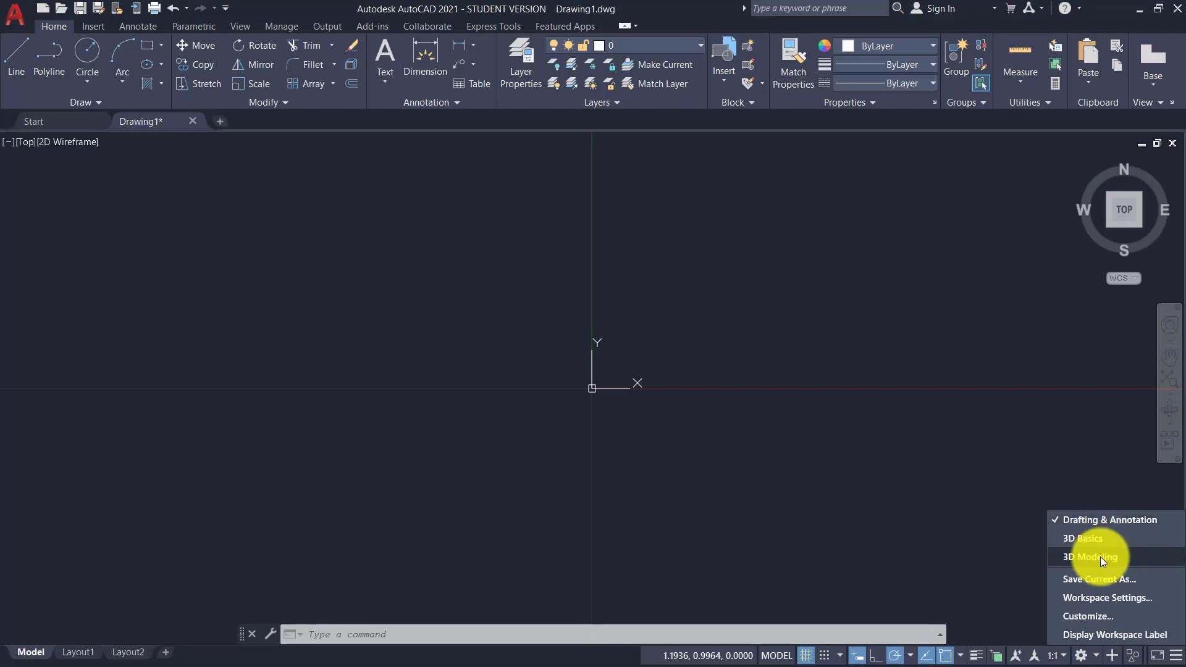
click(699, 317)
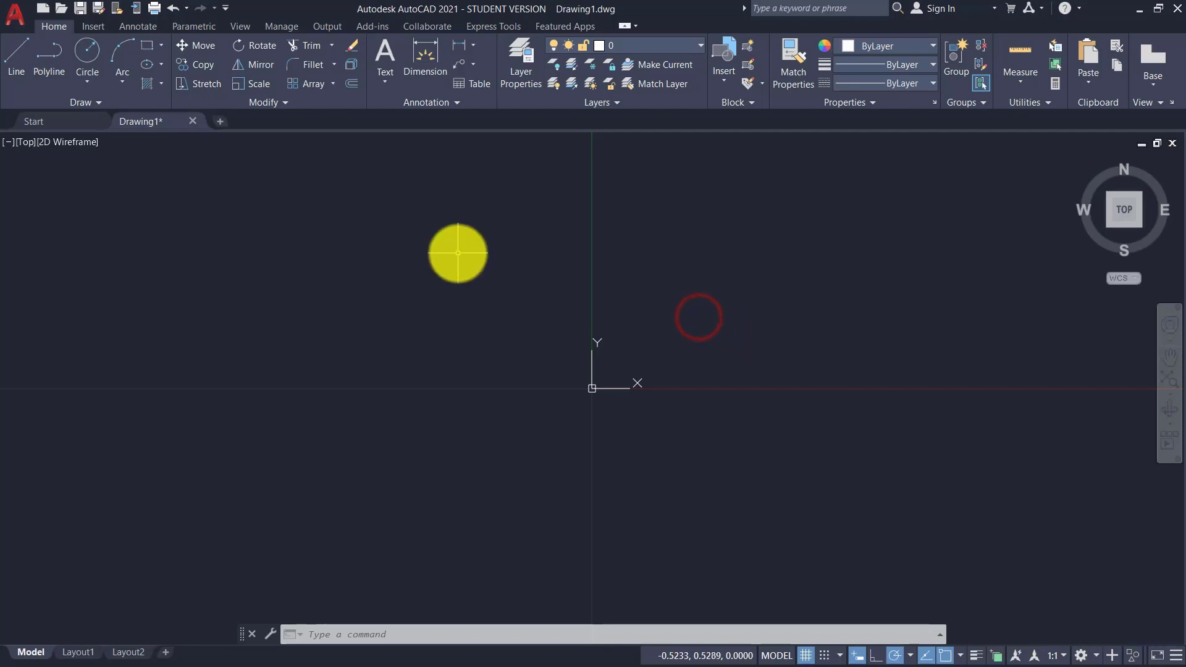
Look through the file commands, and review and accept the drawing units settings.
click(13, 20)
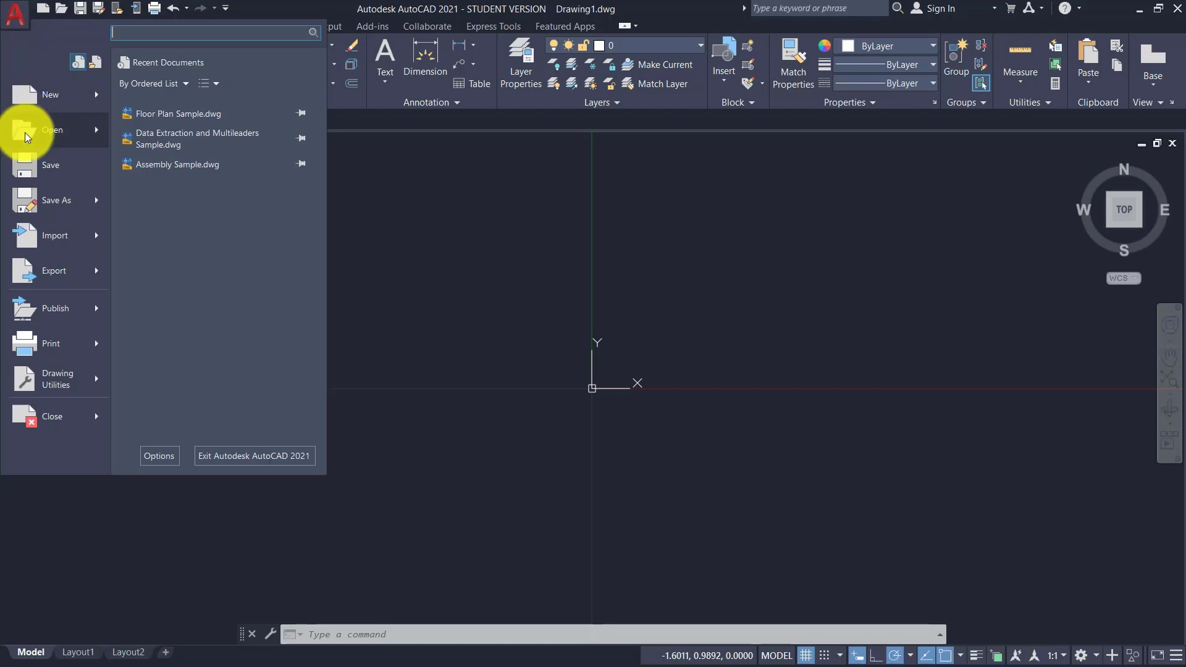
mouse_move(21, 127)
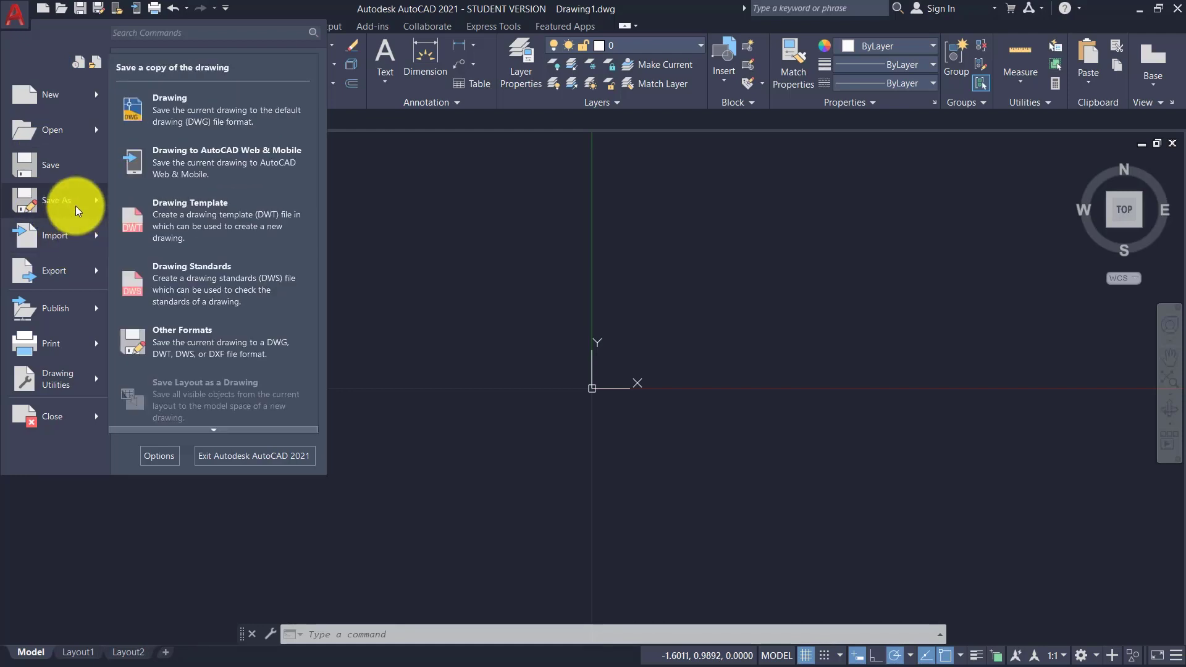
mouse_move(78, 281)
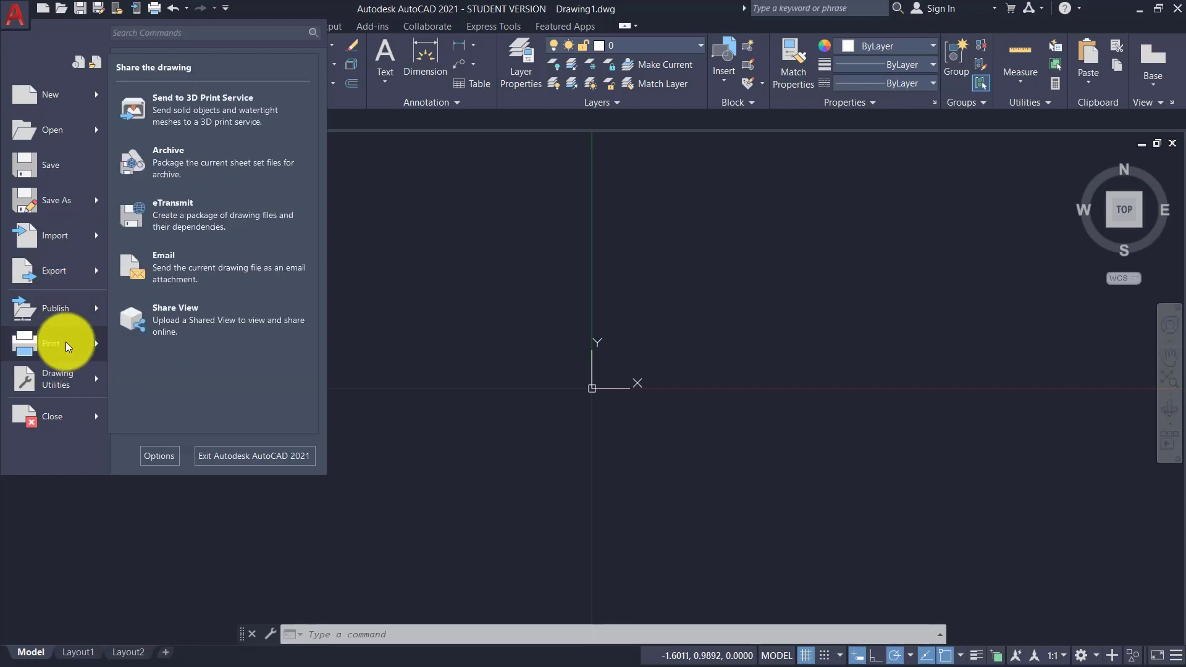
mouse_move(64, 350)
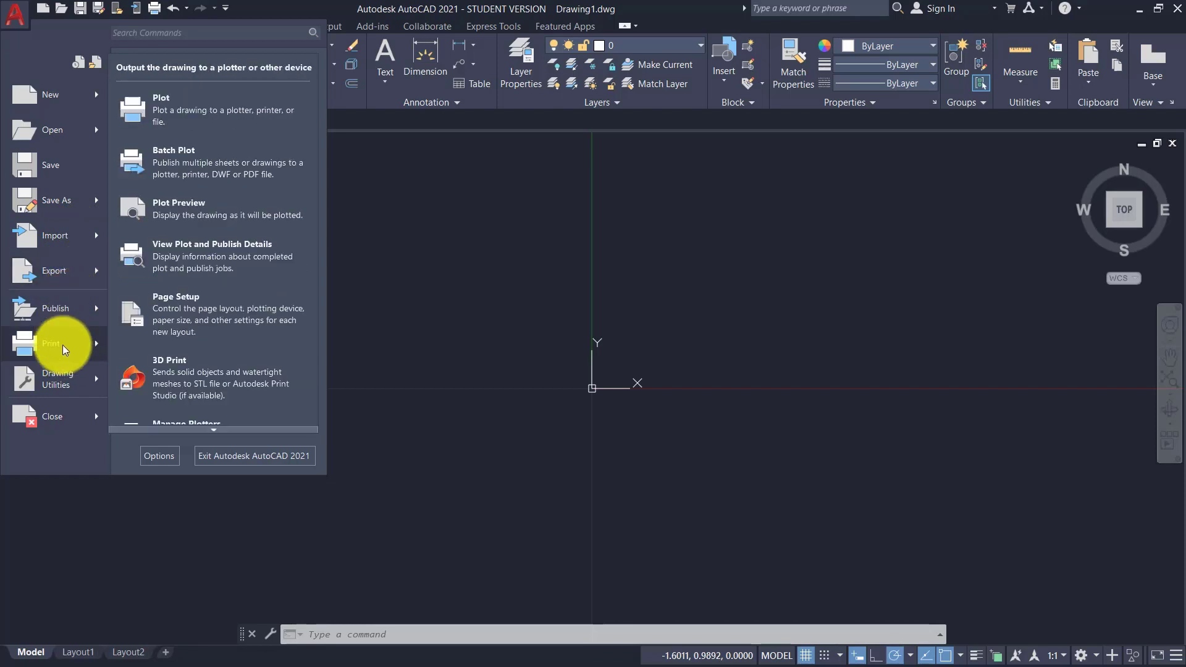
click(62, 376)
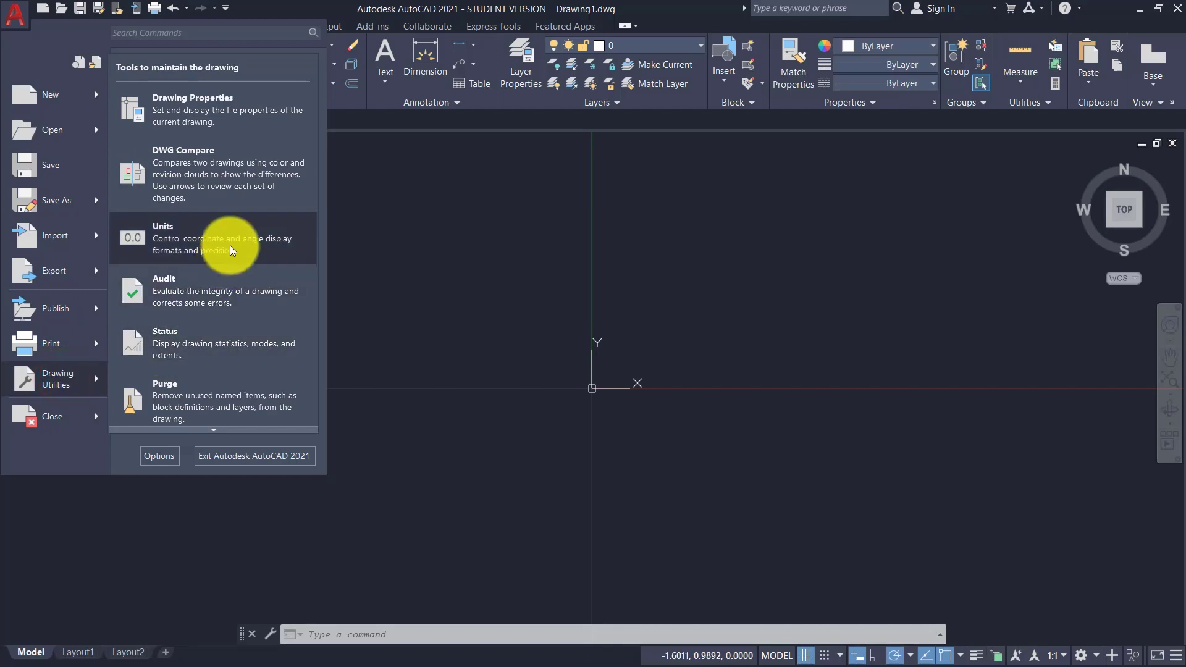
click(229, 245)
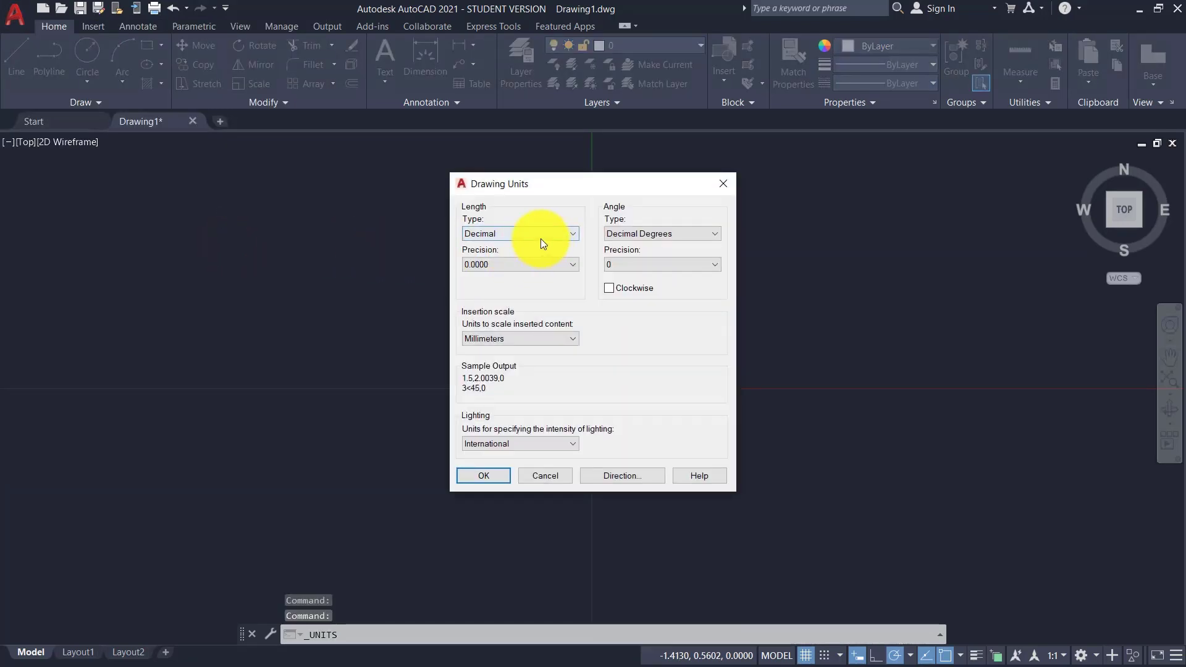
click(503, 479)
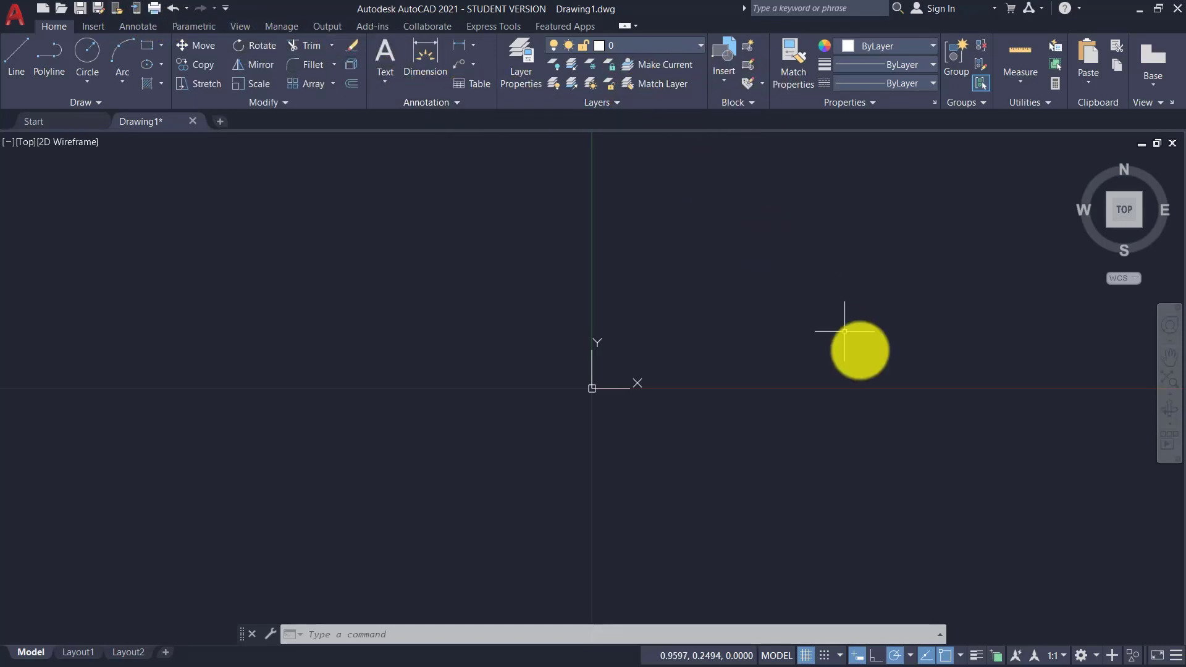
Preview the 3D Basics and 3D Modeling workspaces, and return to Drafting & Annotation.
click(1081, 656)
click(1089, 535)
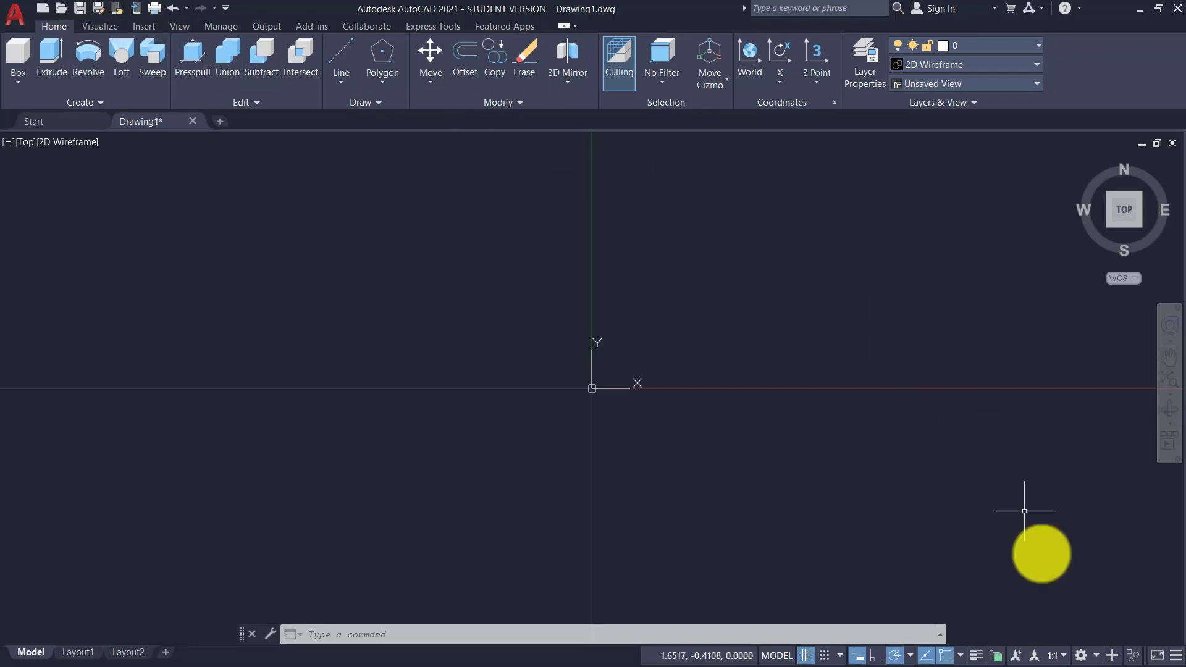
click(1080, 655)
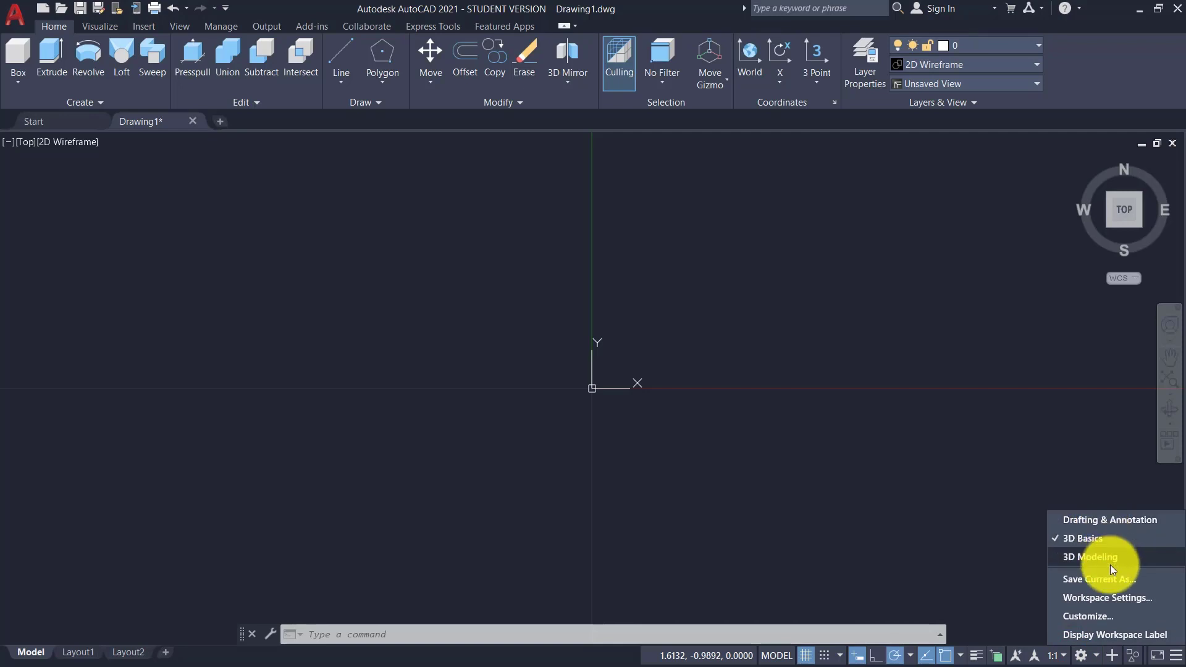
click(1110, 561)
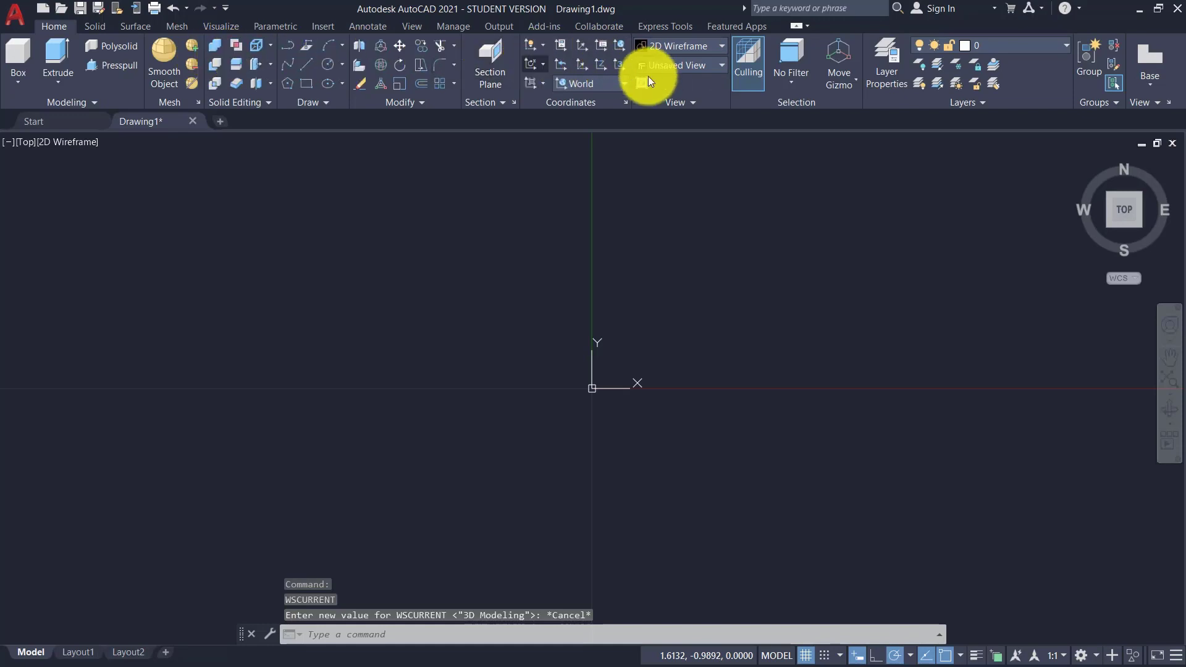
click(1082, 656)
click(1091, 523)
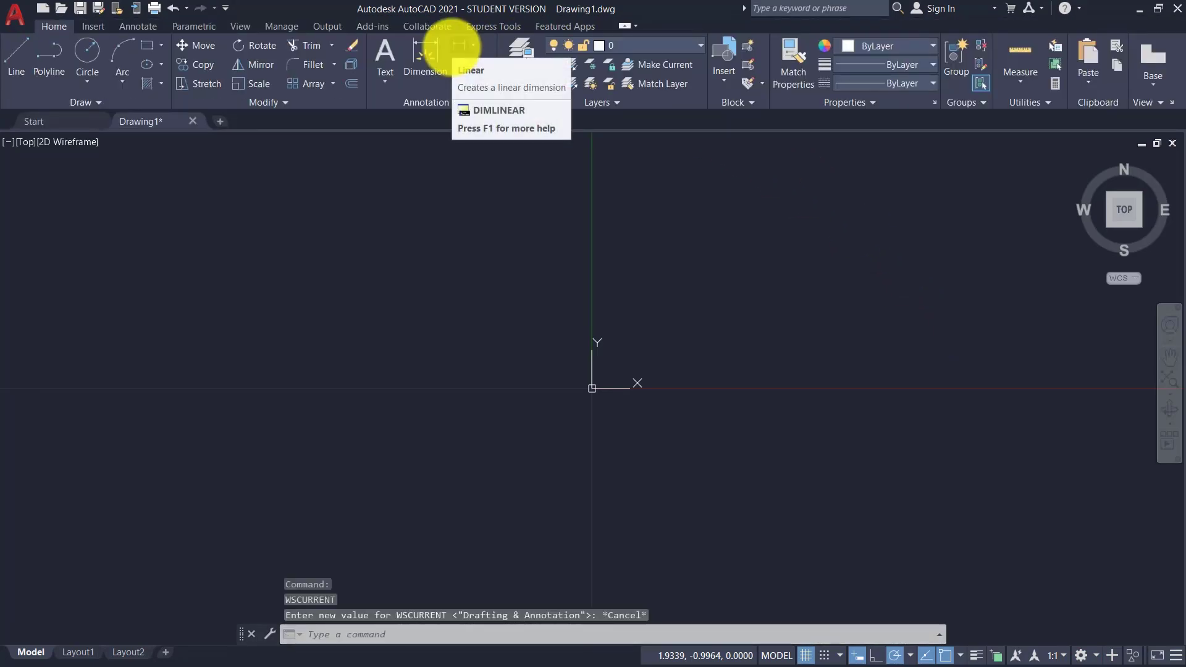
Show the classic menu bar above the ribbon.
click(224, 12)
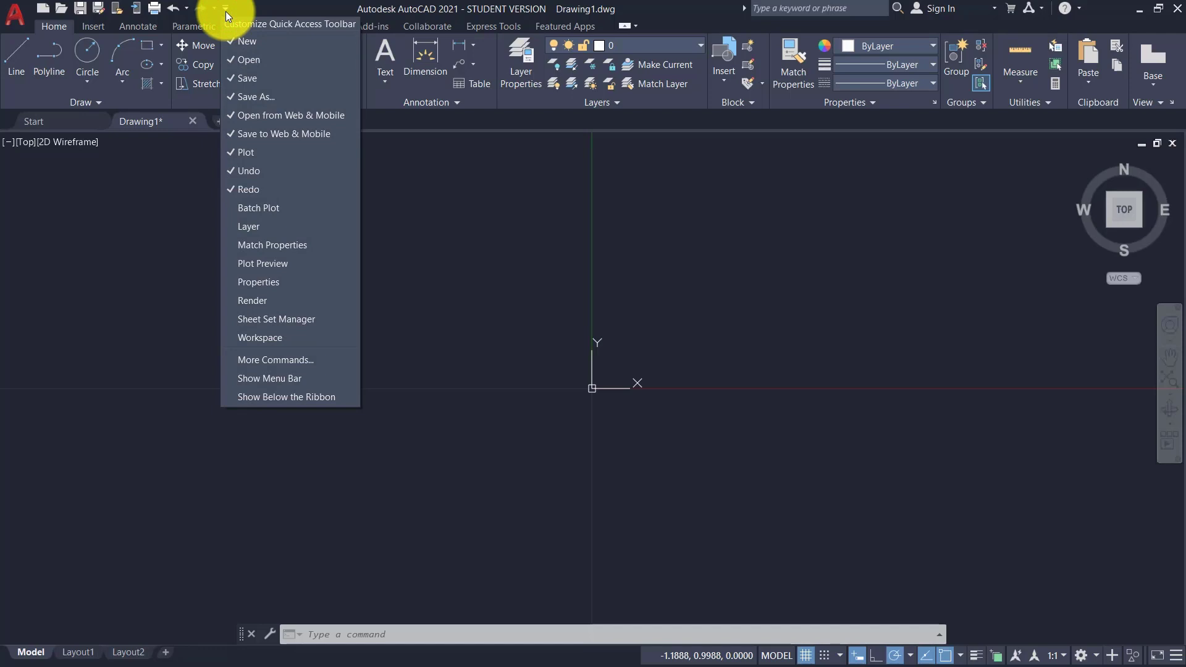
click(295, 383)
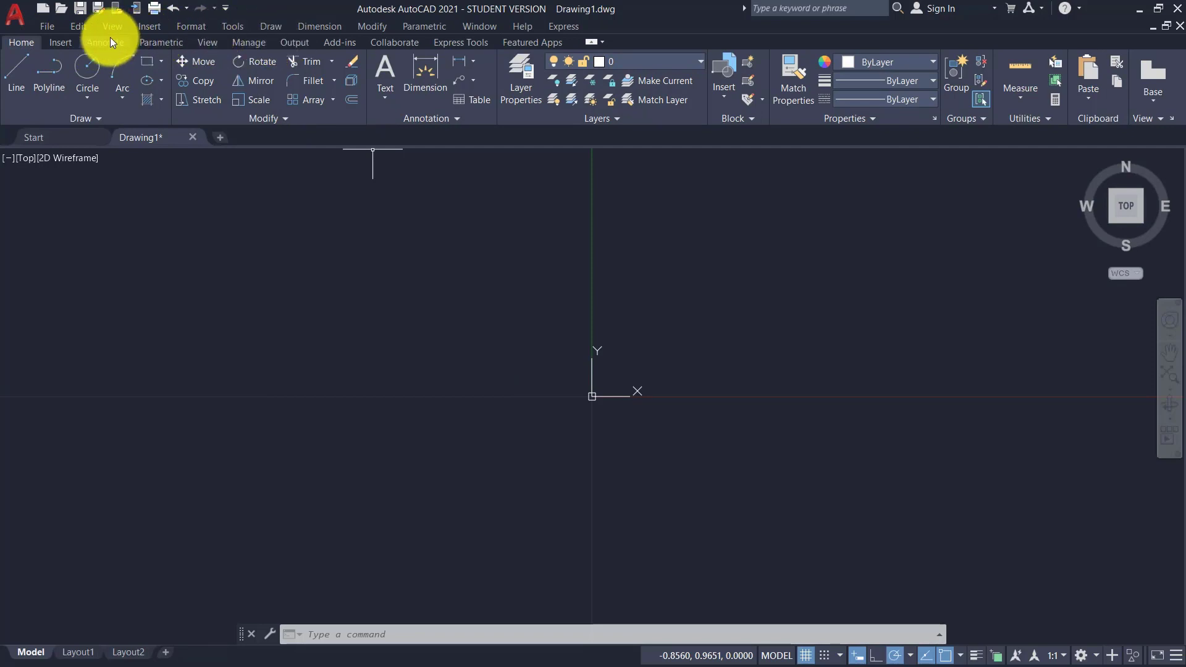
Browse the classic view, window, modify, tools and dimension commands, including the workspace options.
click(50, 28)
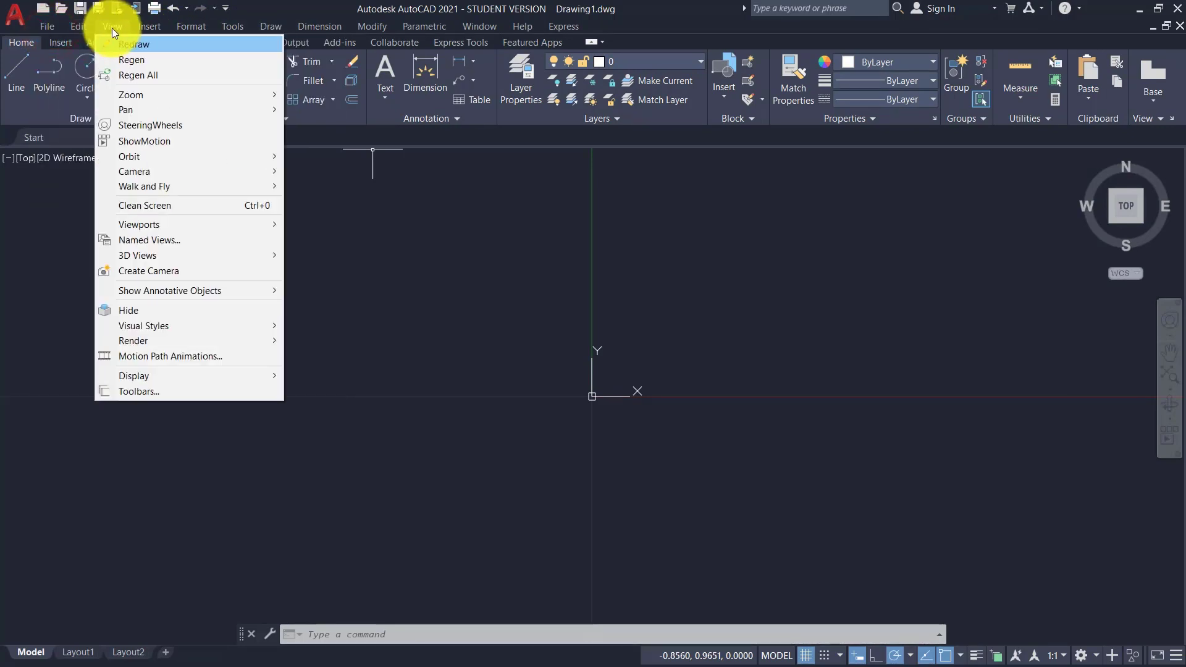
mouse_move(161, 27)
click(225, 28)
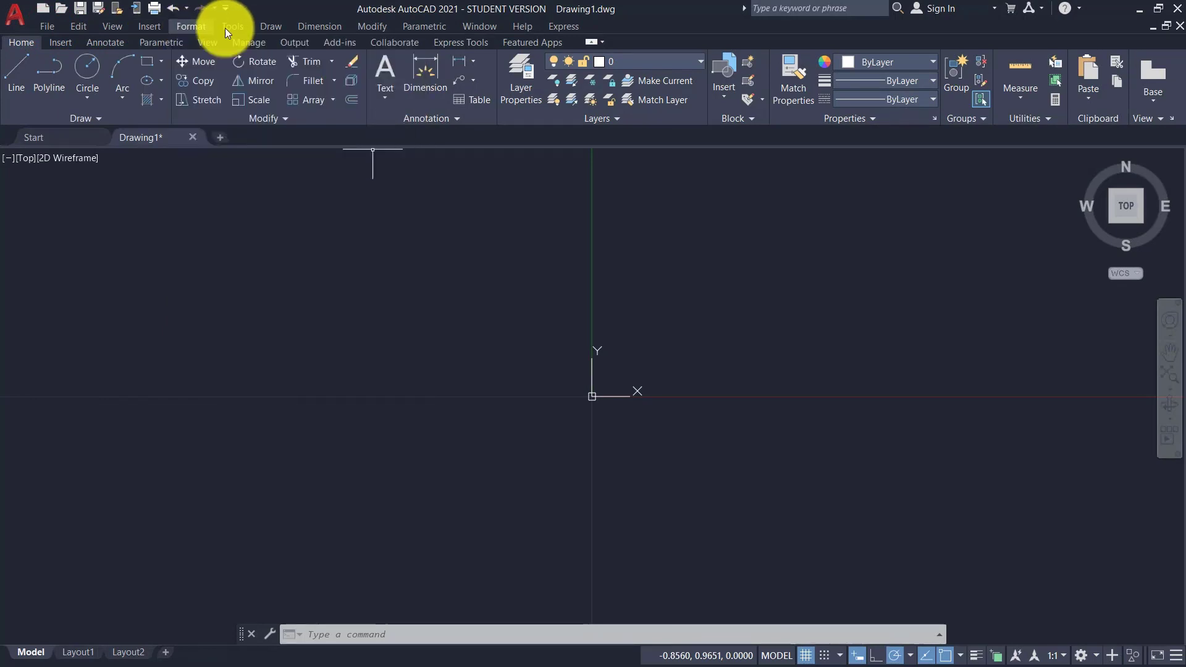
click(281, 27)
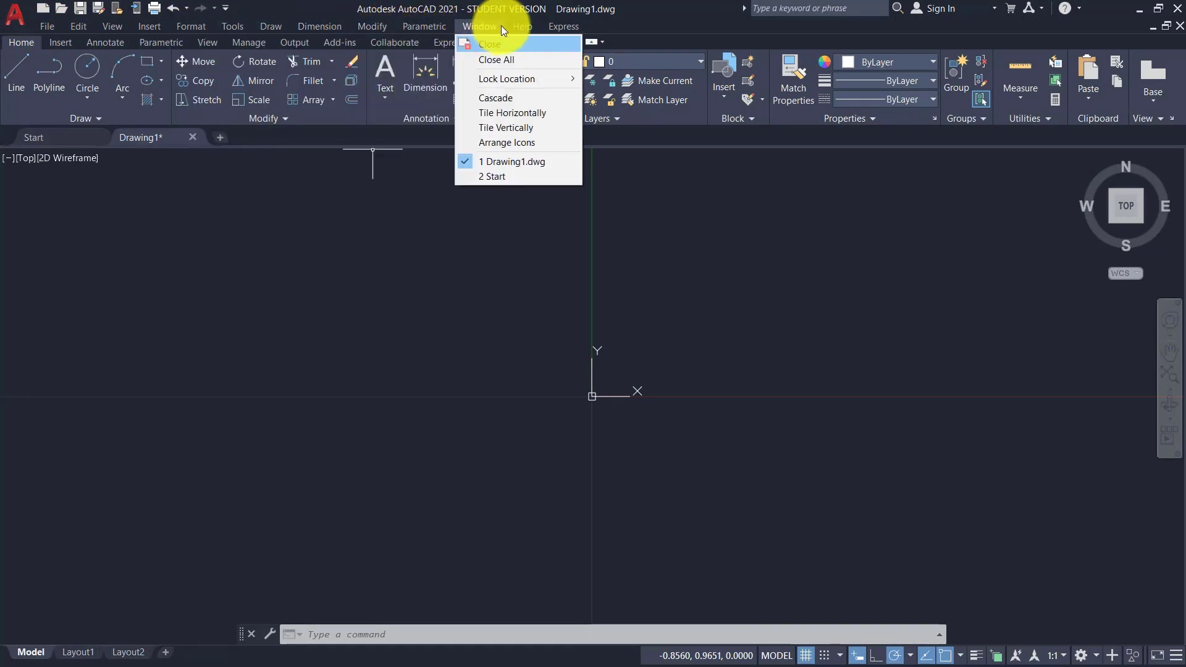
mouse_move(551, 24)
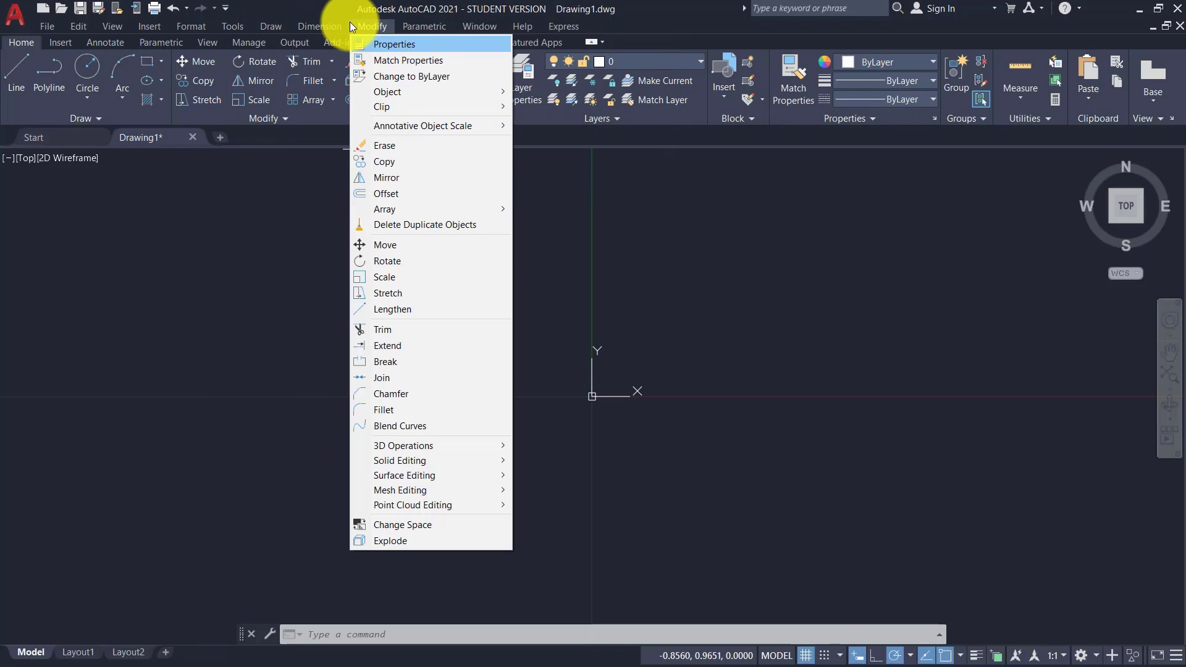
click(291, 25)
click(232, 26)
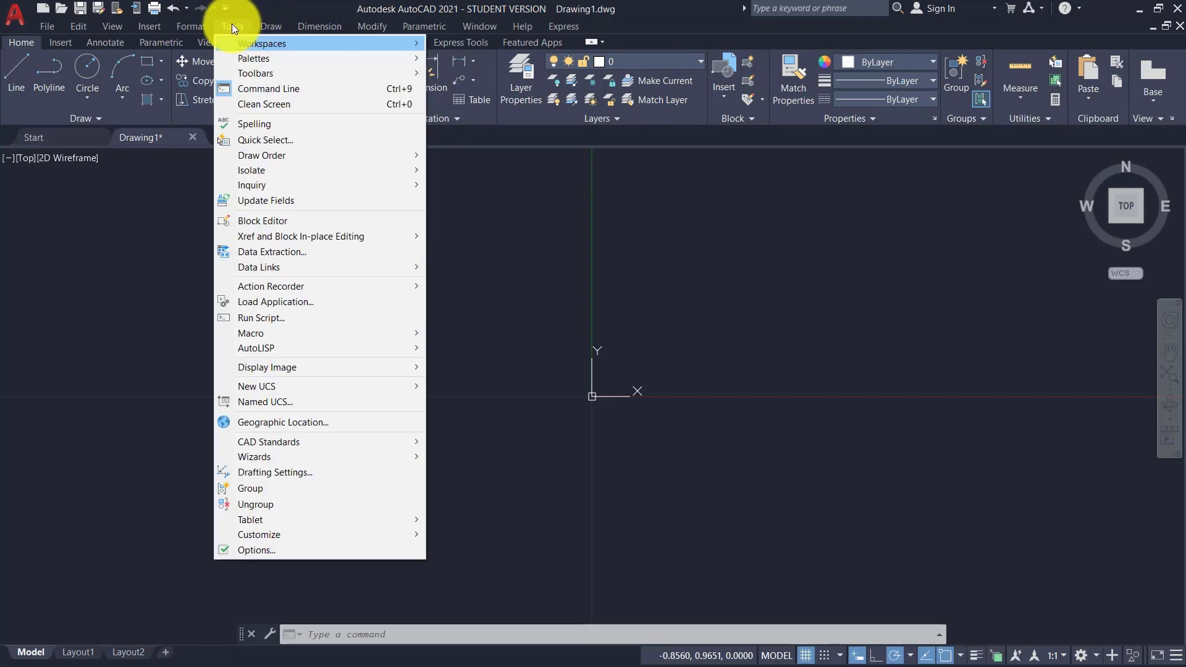
mouse_move(334, 25)
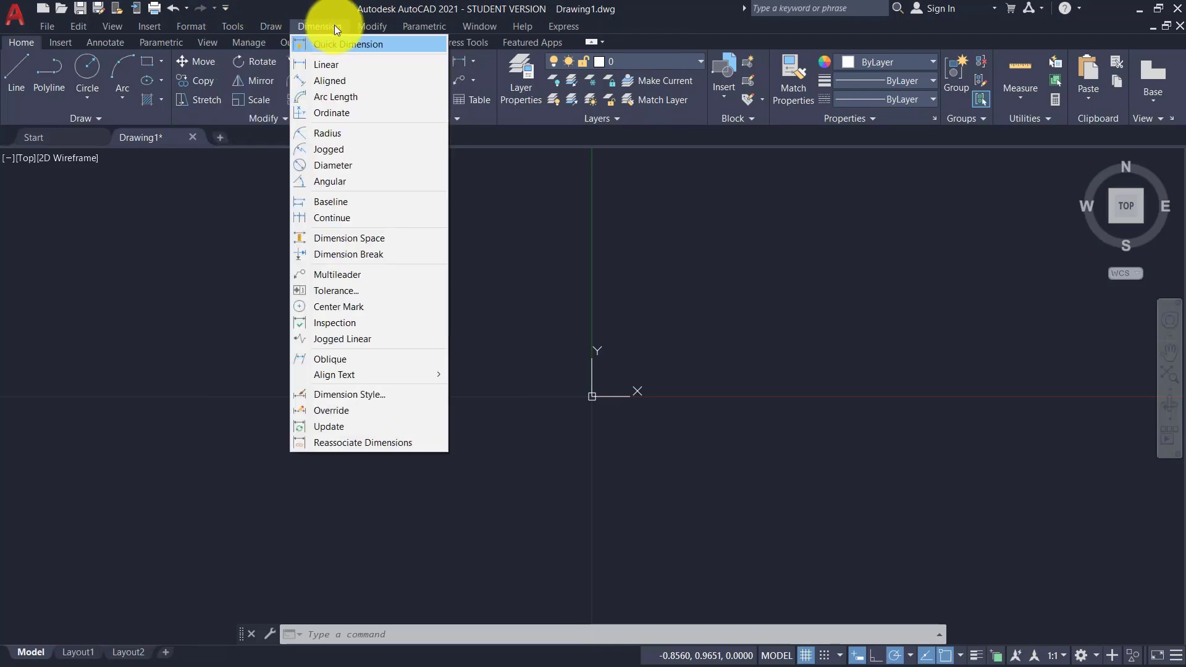
mouse_move(228, 24)
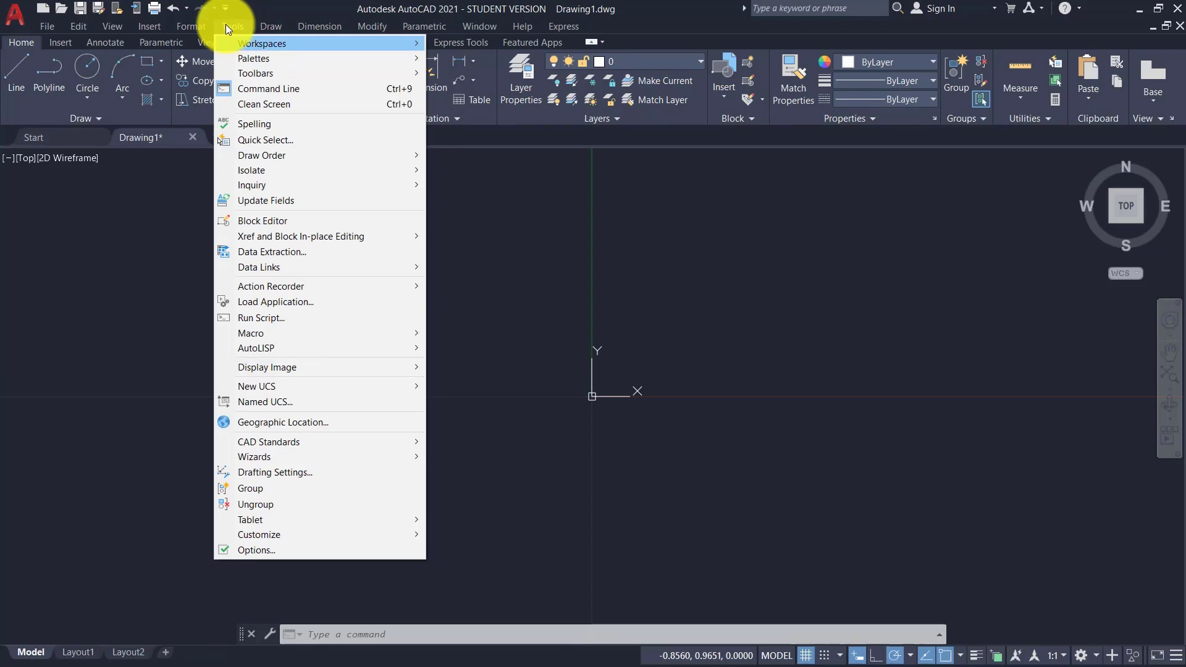
mouse_move(236, 44)
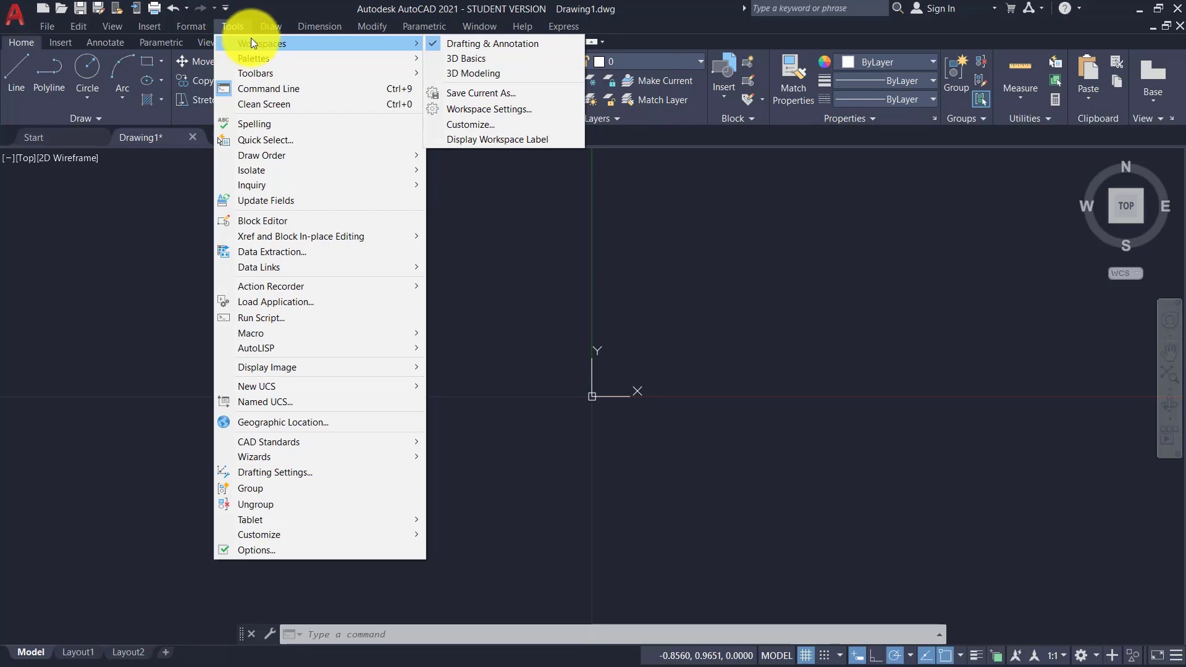
mouse_move(415, 28)
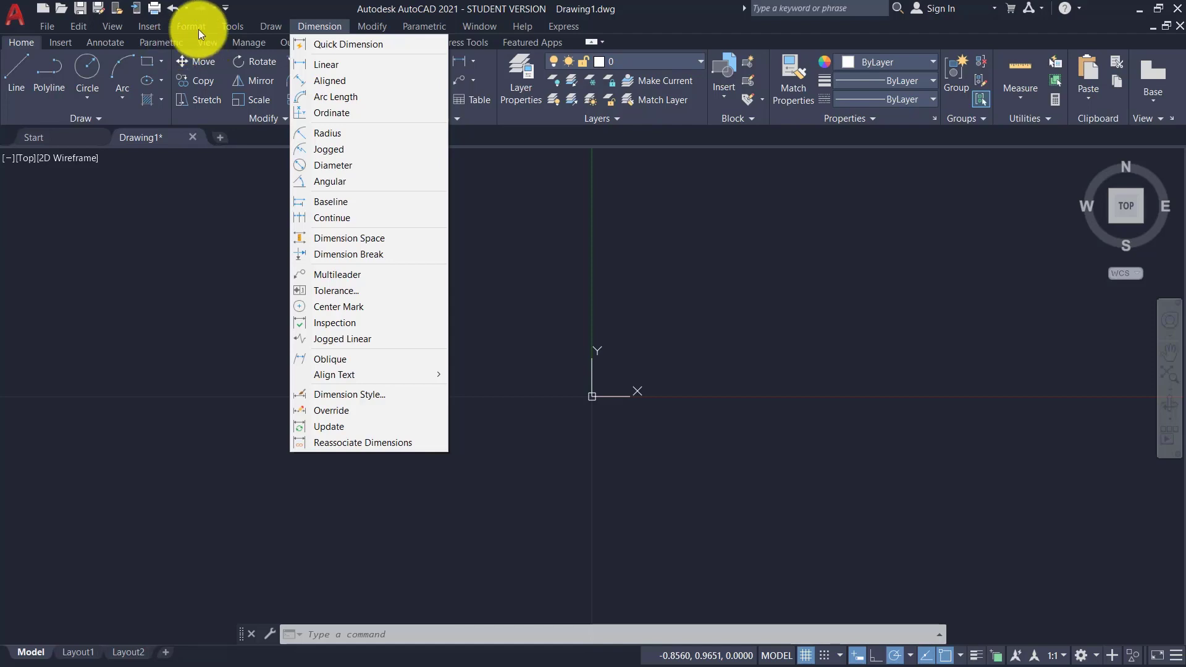
Hide the classic menu bar again.
click(225, 8)
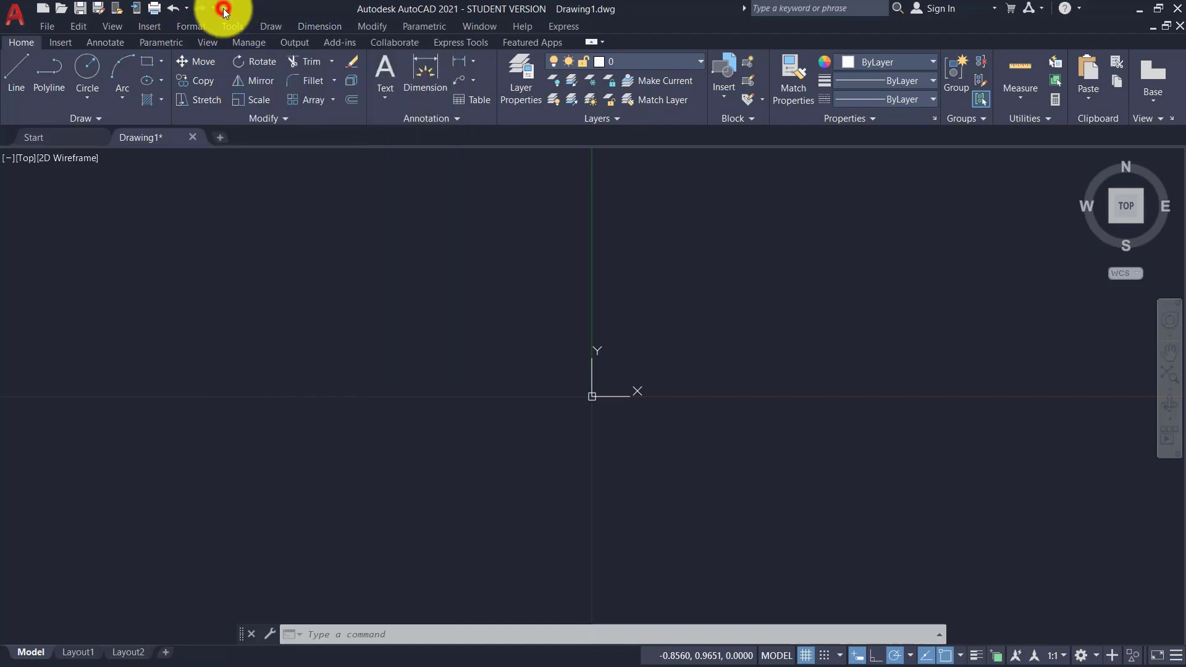
click(225, 8)
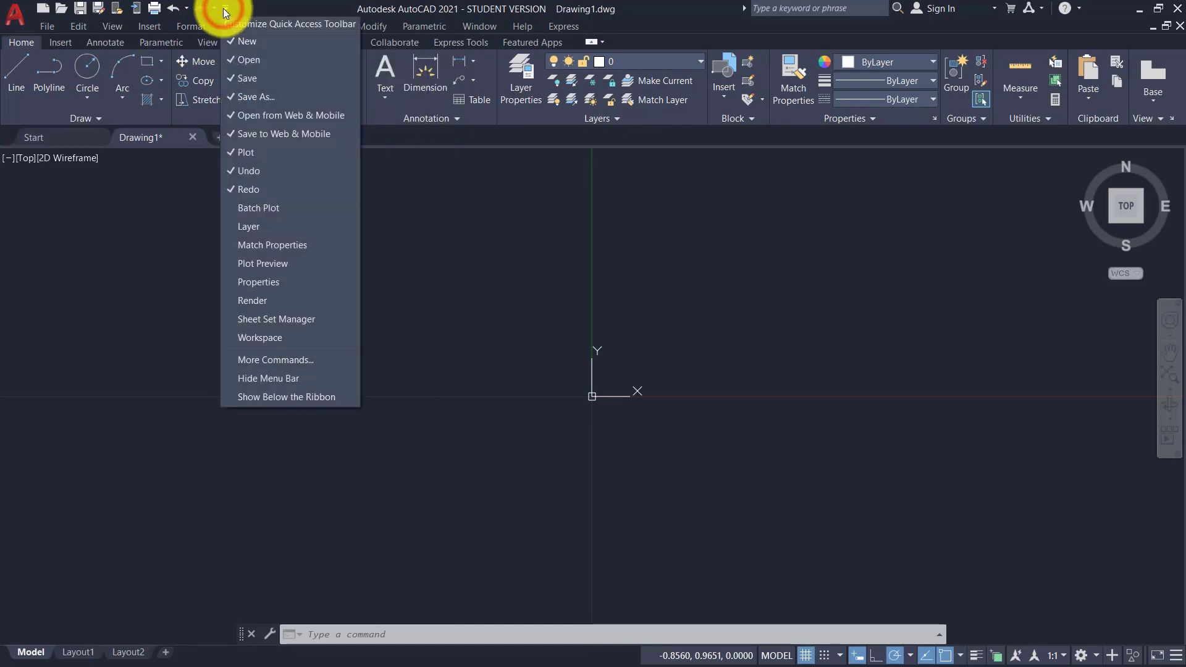
click(266, 379)
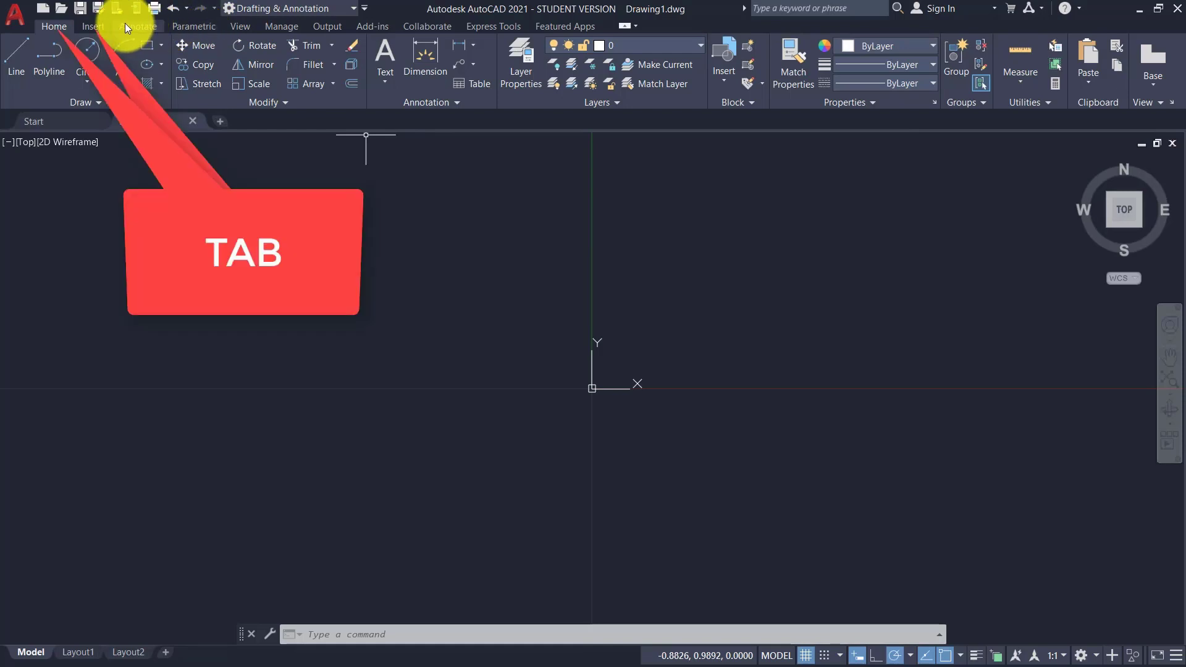
Look through the Annotate, Parametric, View, Manage and Insert tool sets of the ribbon, and return to Home.
click(144, 23)
click(203, 24)
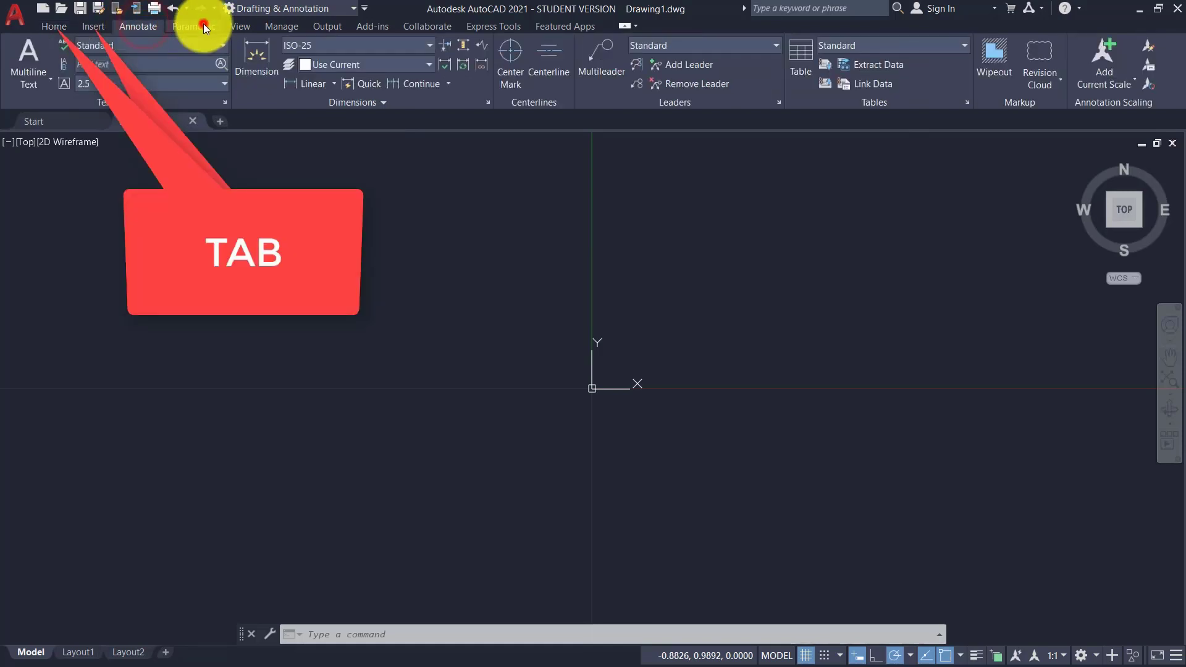
click(241, 25)
click(277, 27)
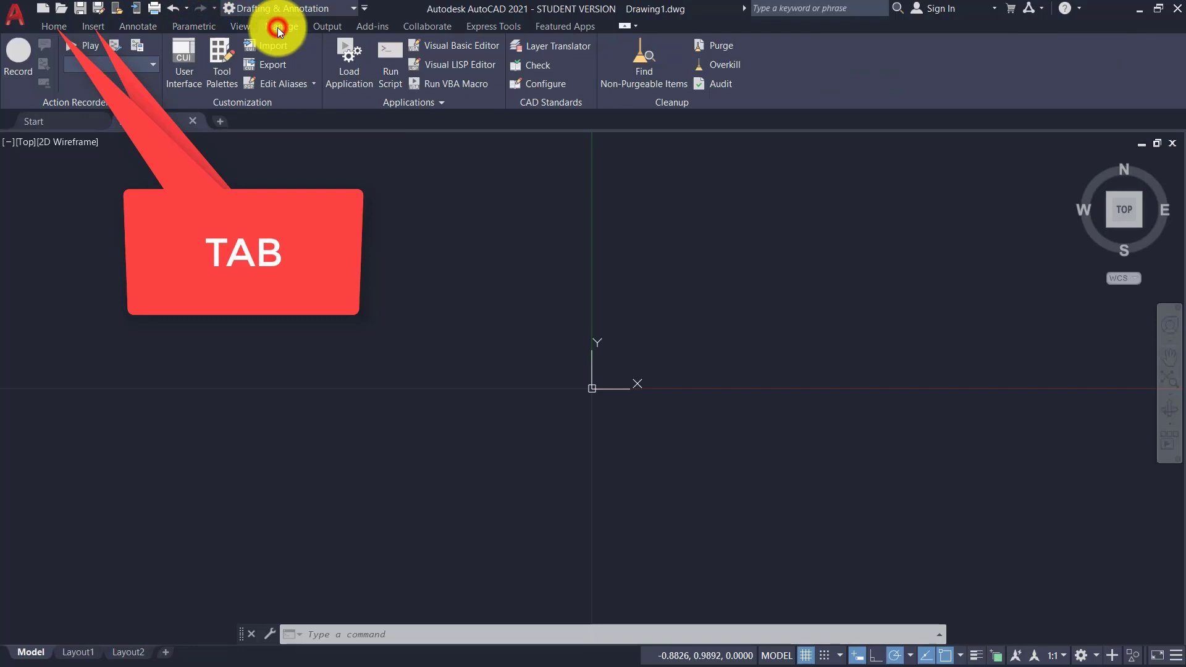
click(99, 26)
click(53, 26)
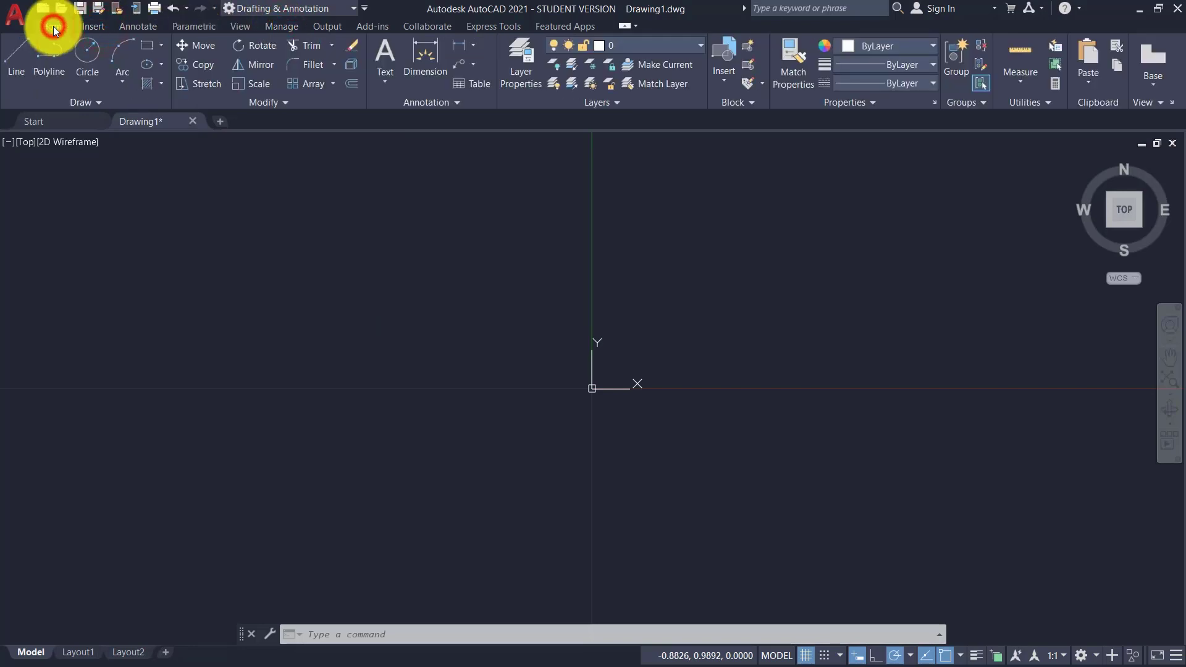
Examine the Text, Dimensions, Centerlines, Leaders and Tables tool groups of the Annotate ribbon.
click(136, 26)
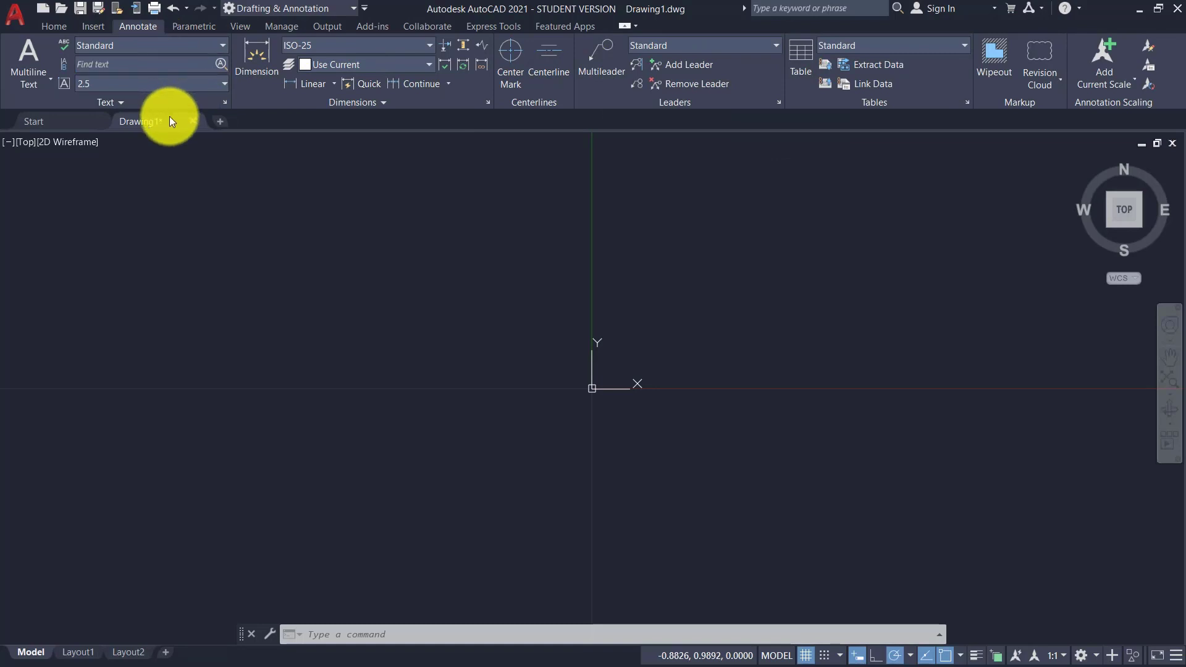
click(148, 105)
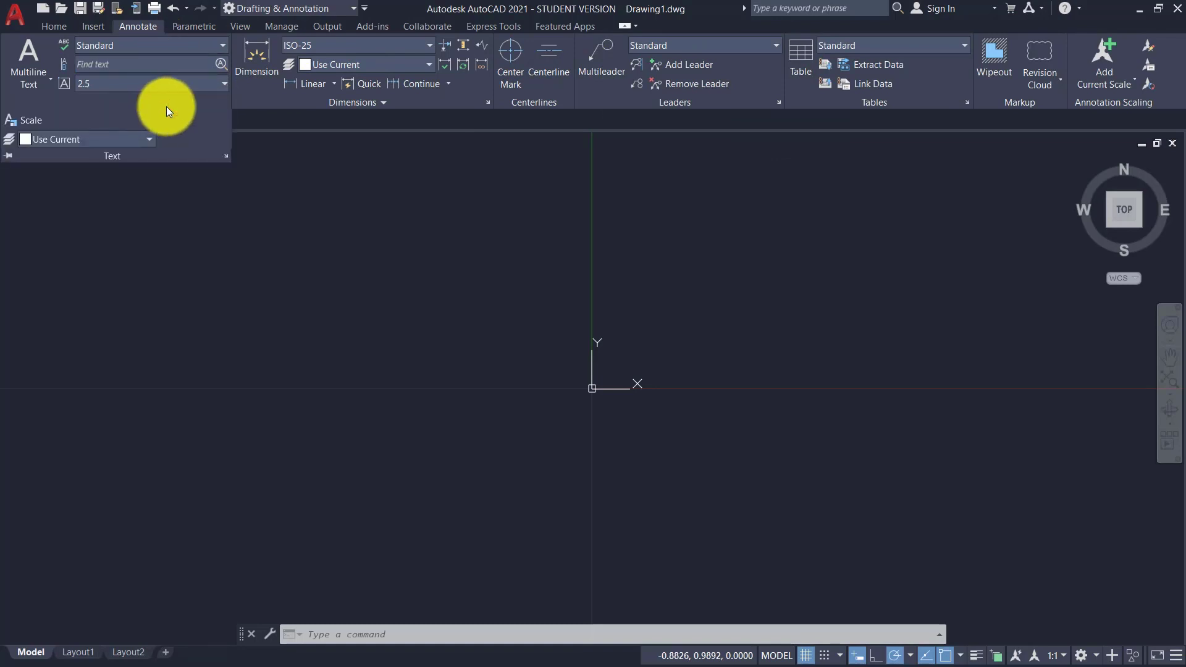
click(307, 101)
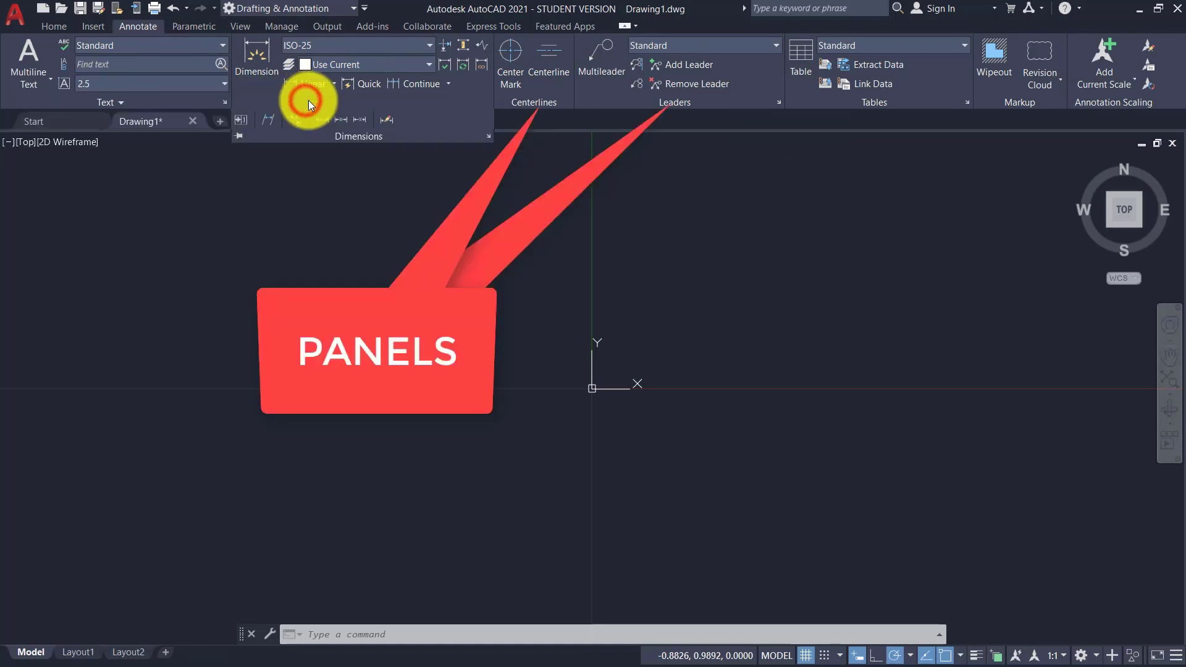
click(535, 102)
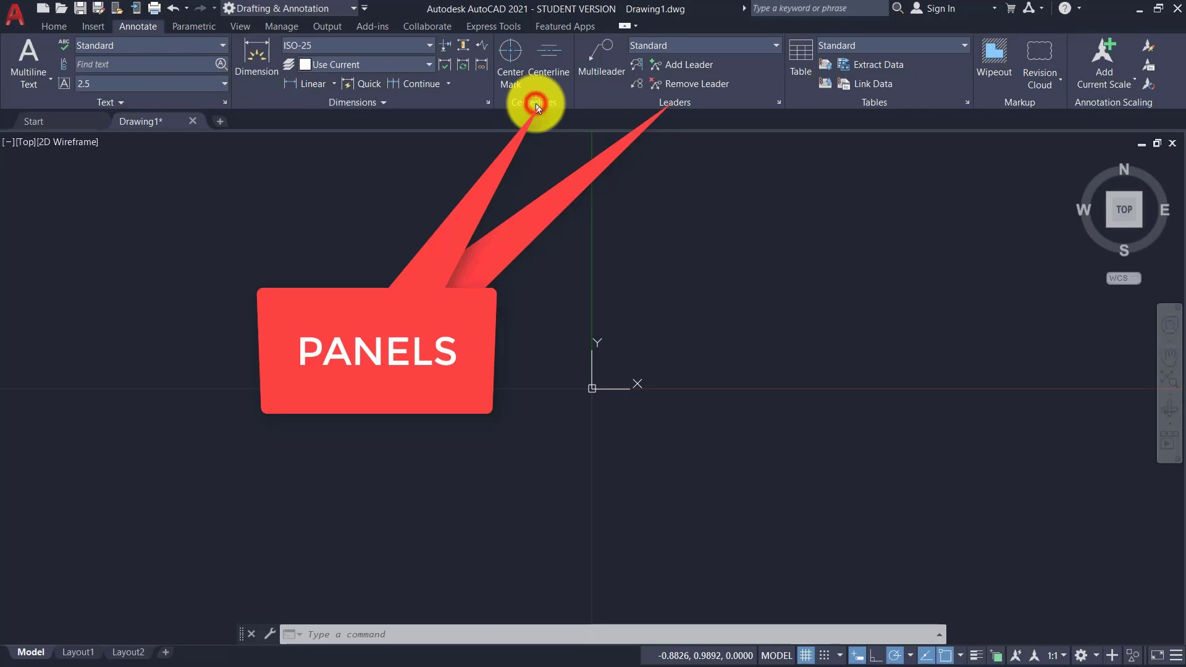
click(680, 102)
click(847, 100)
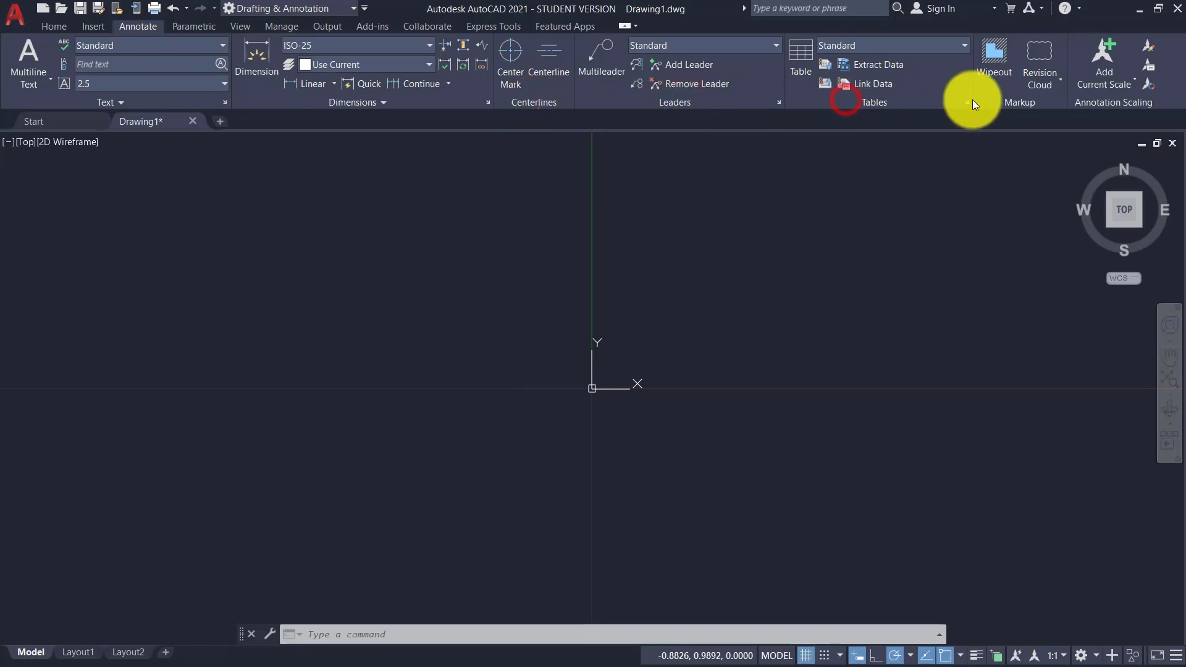
Examine the Markup tools and the additional Dimensions and Text tools of the Annotate ribbon.
click(1005, 100)
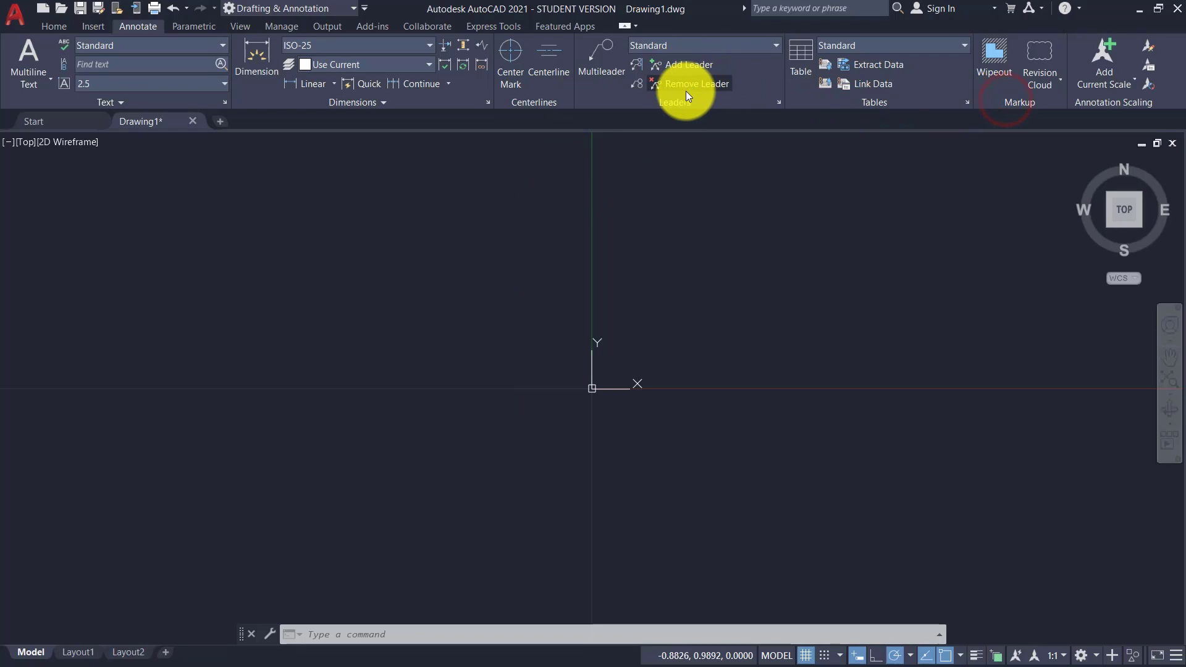
click(348, 102)
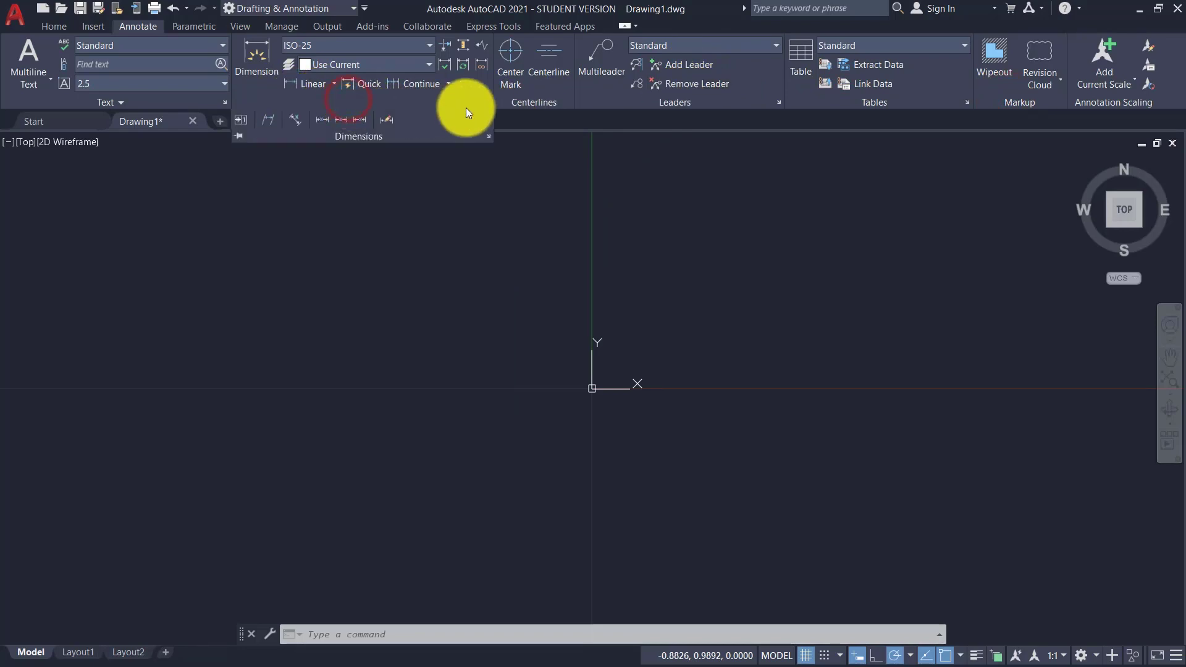
click(518, 185)
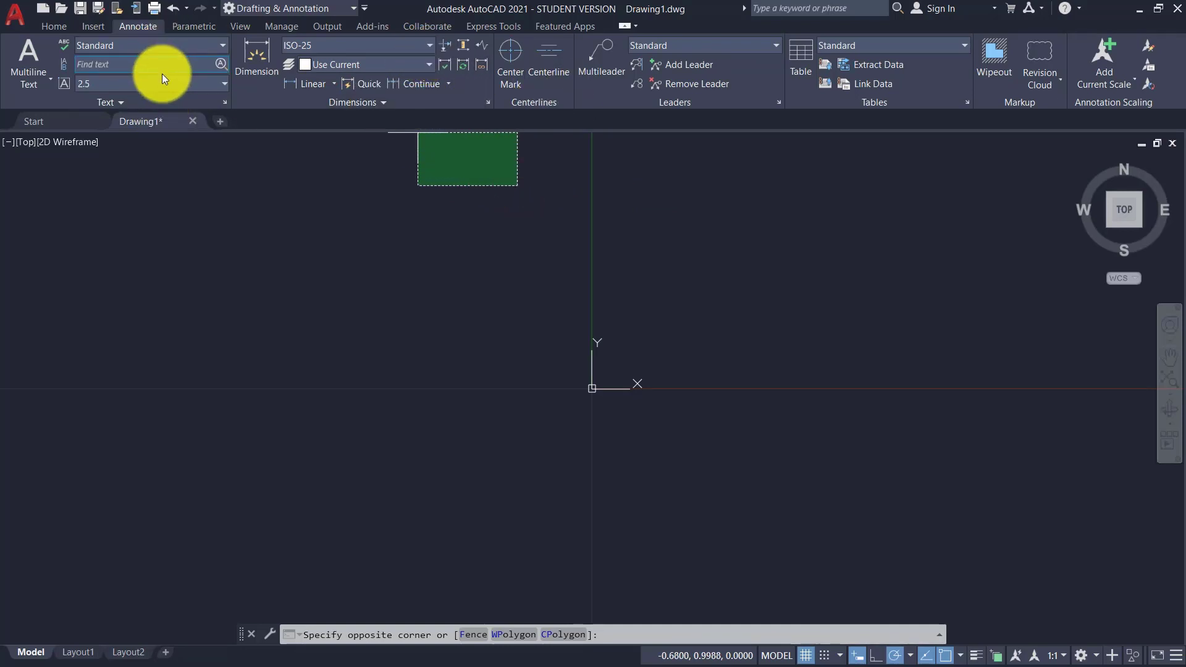
key(Escape)
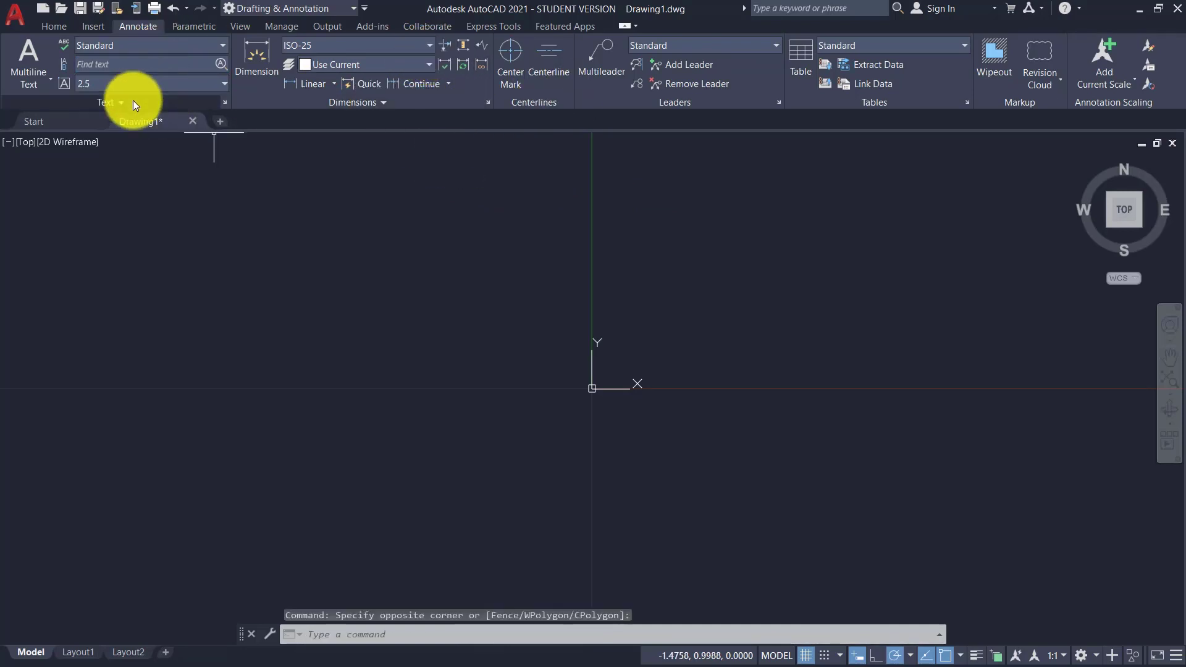
click(132, 101)
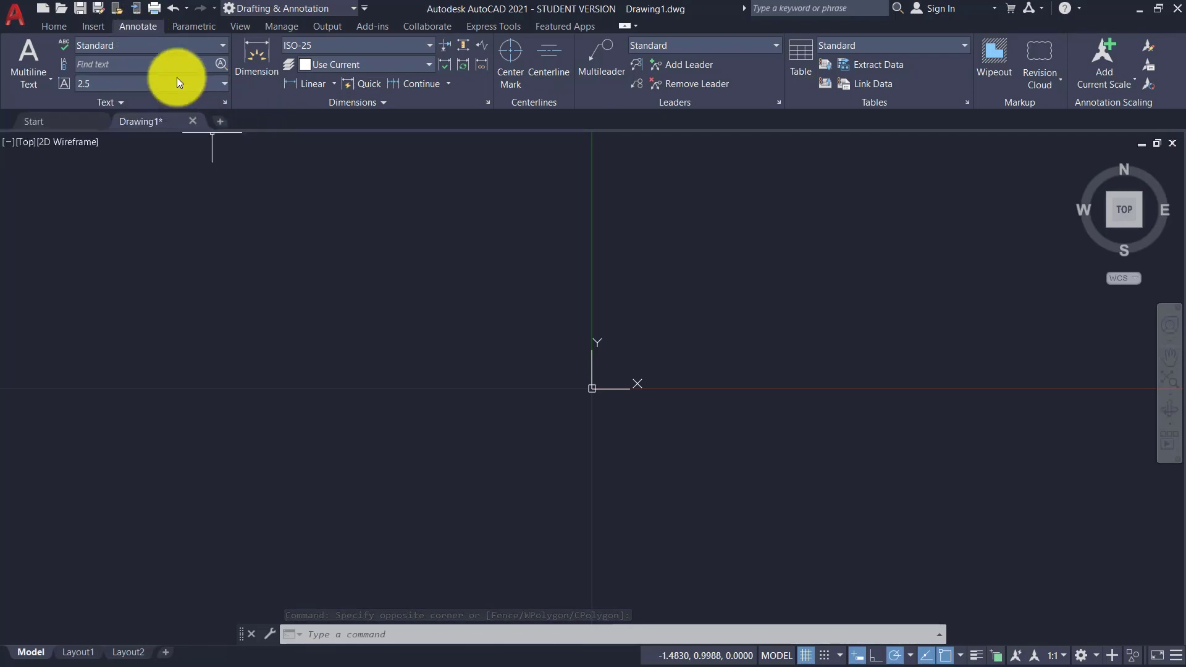
click(120, 102)
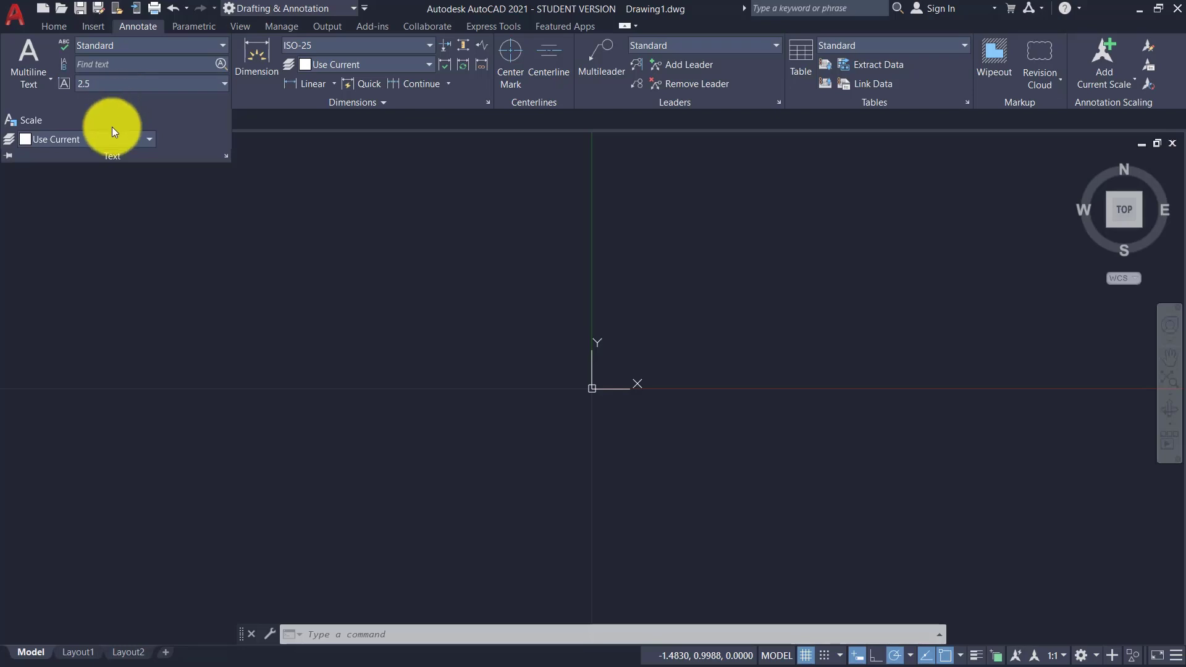
Expand the Draw tools of the Home ribbon and pin them open while working in the drawing area.
click(50, 24)
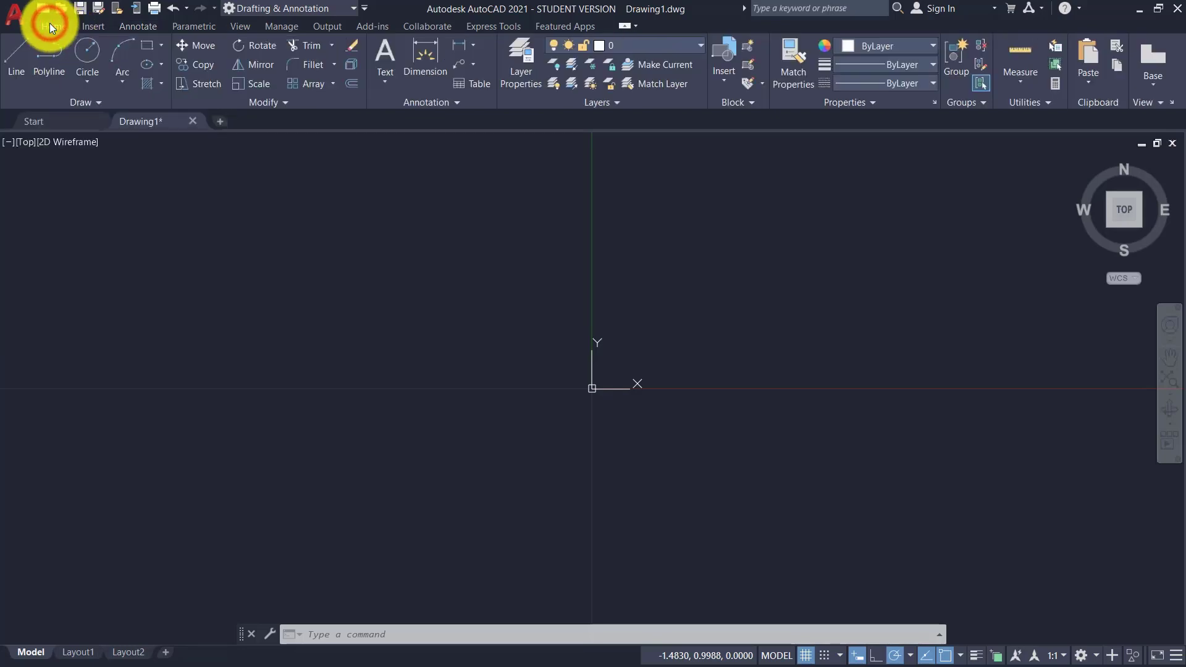
click(73, 101)
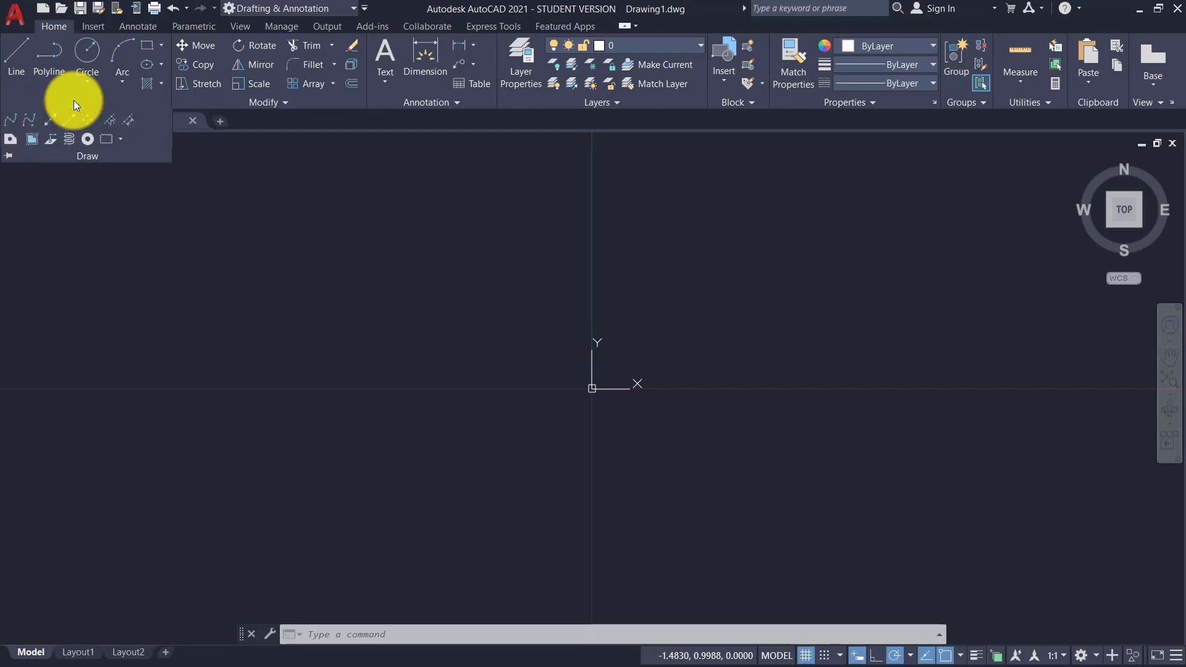
click(8, 156)
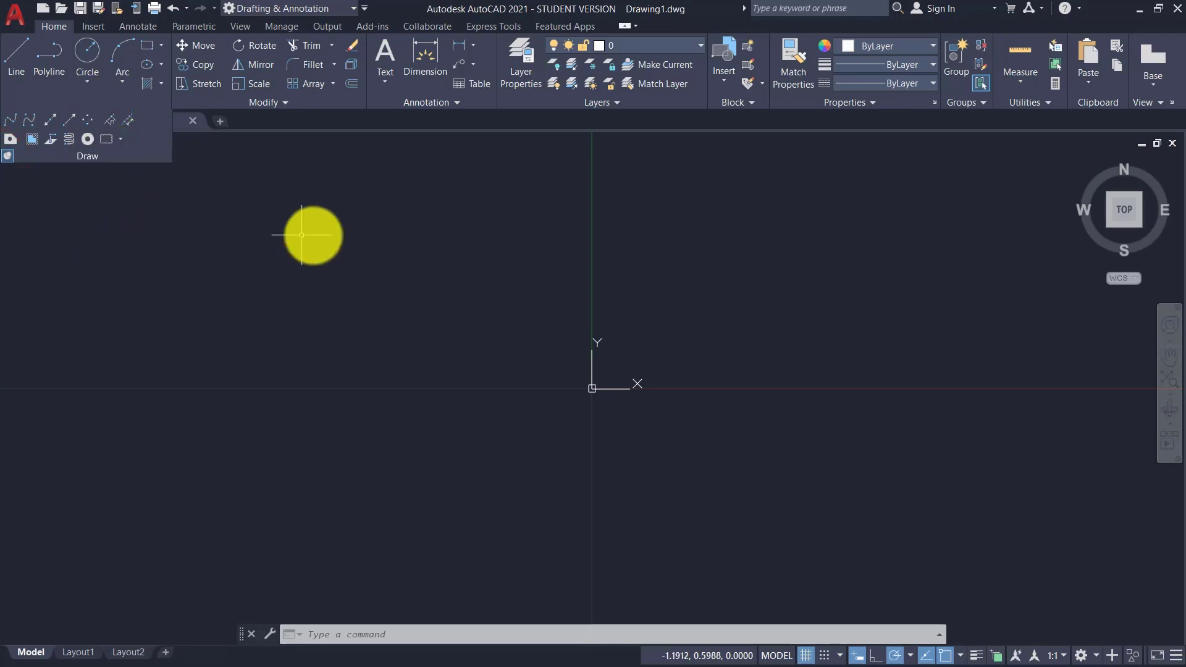
drag(321, 235, 488, 272)
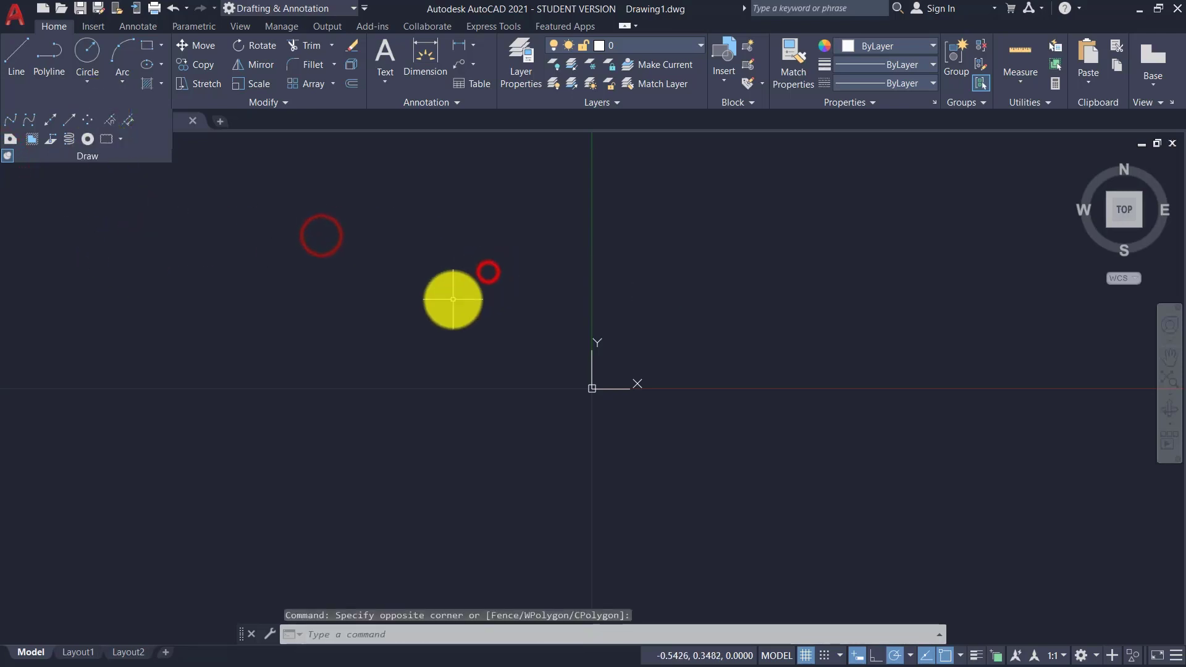
Unpin the expanded Draw tools and collapse them by returning to the drawing area.
click(11, 155)
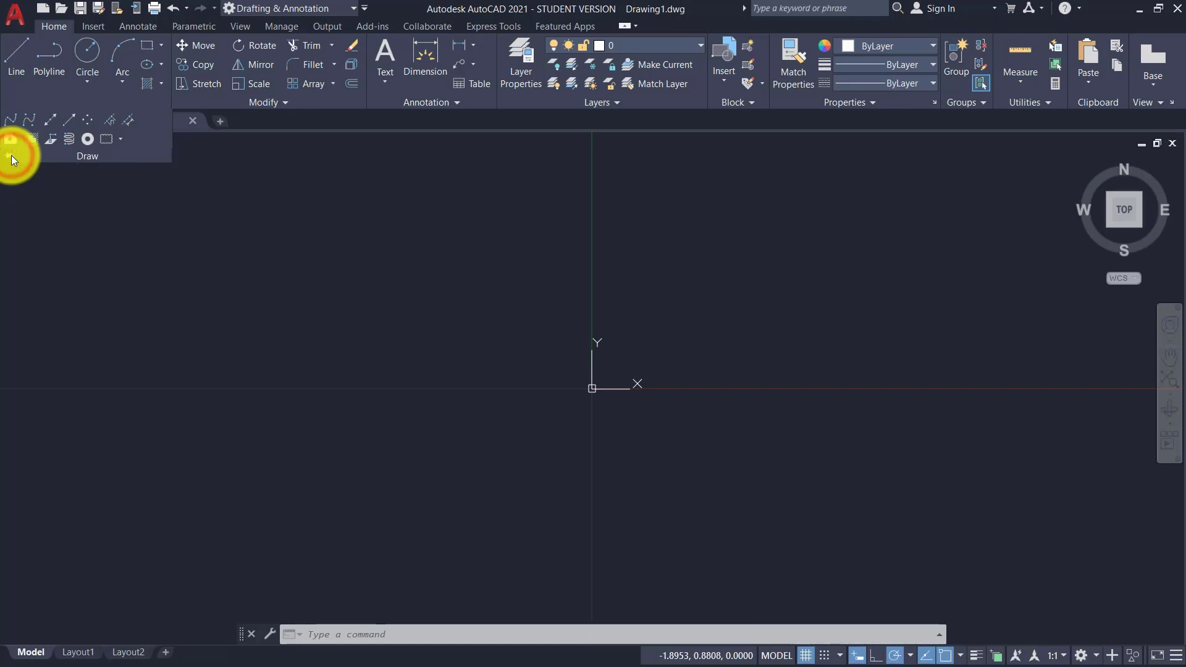
click(379, 304)
click(551, 284)
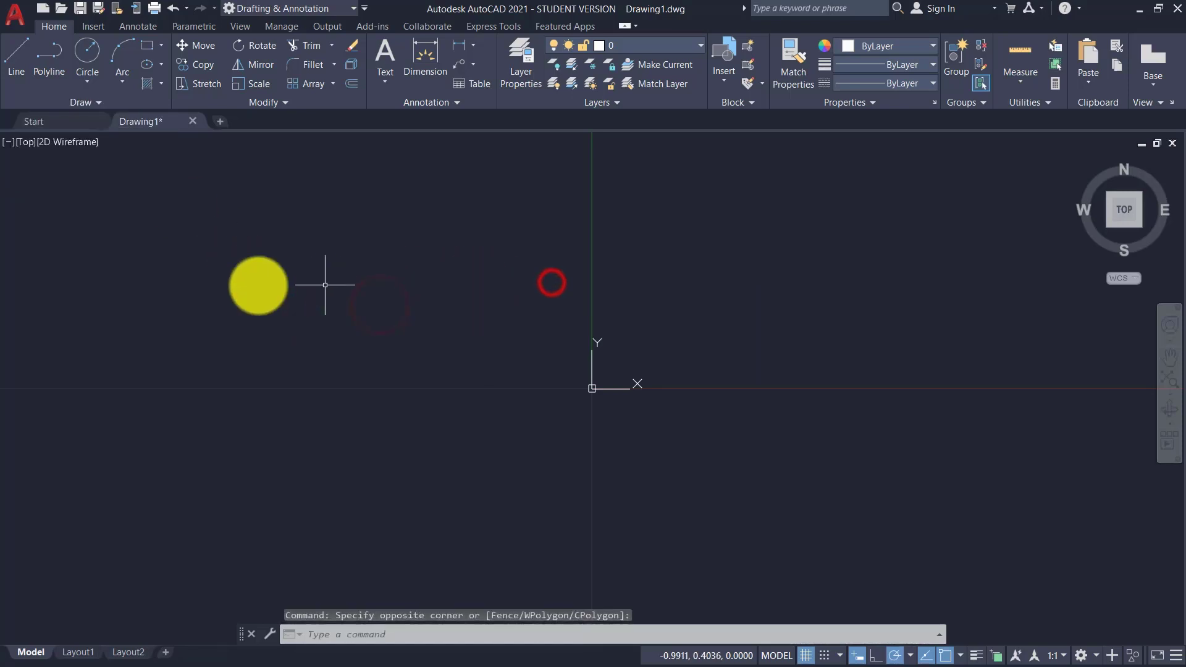
Expand the Draw tools once more, review their pin option, and collapse them.
click(82, 102)
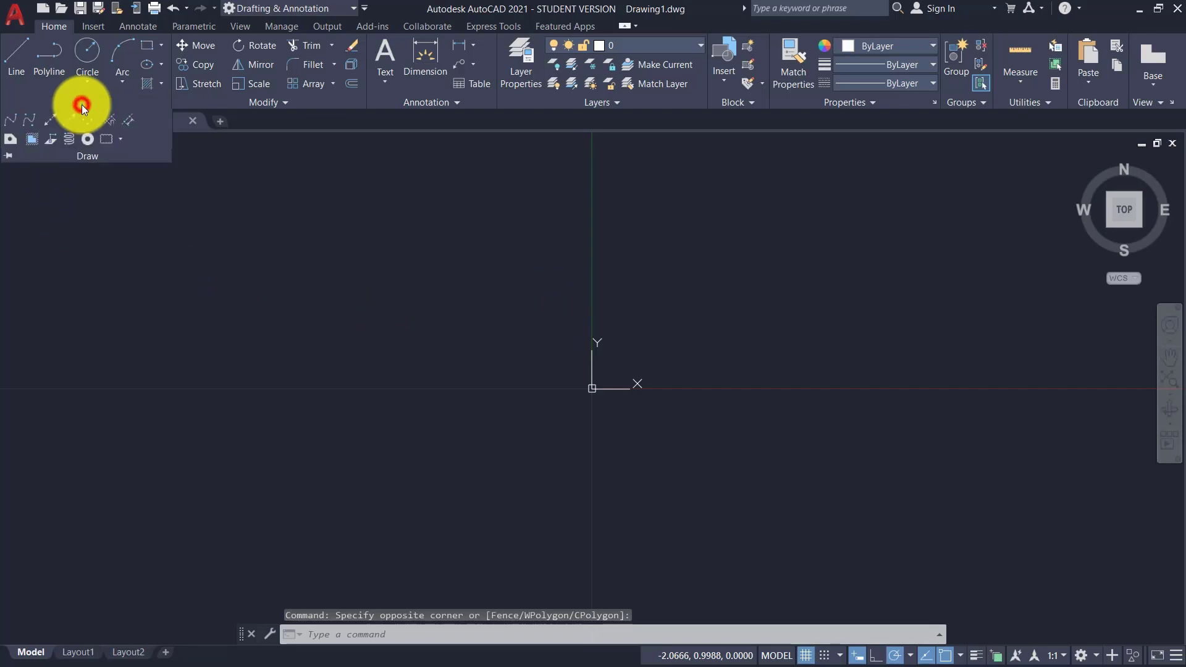
click(9, 157)
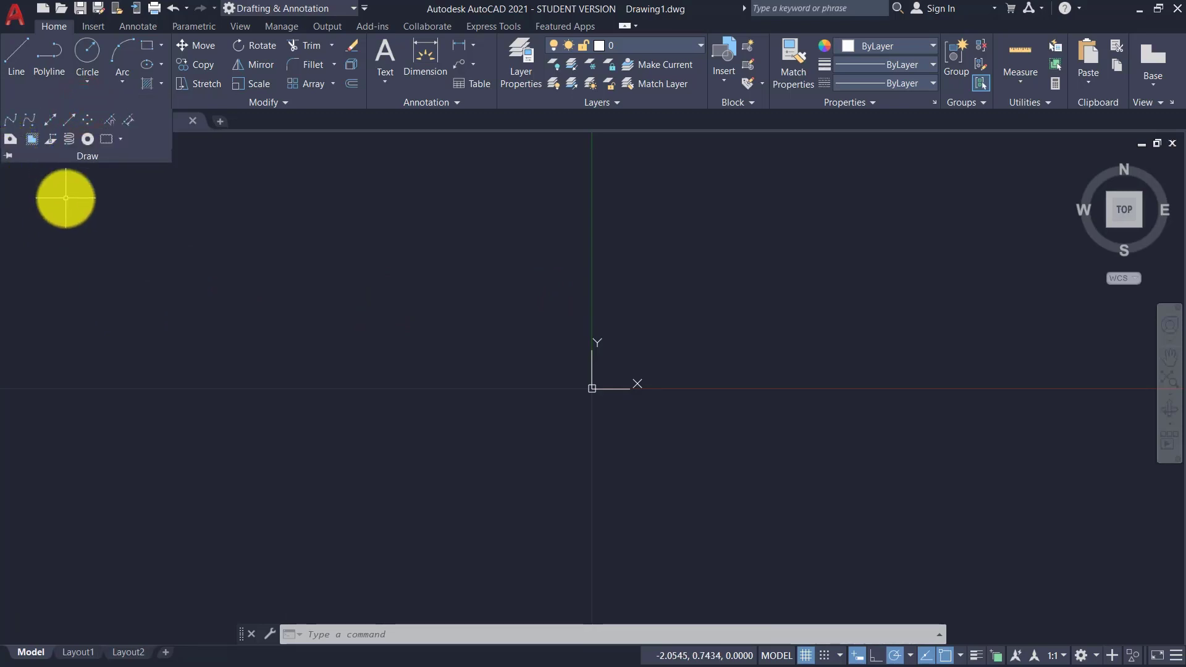
click(66, 201)
click(115, 205)
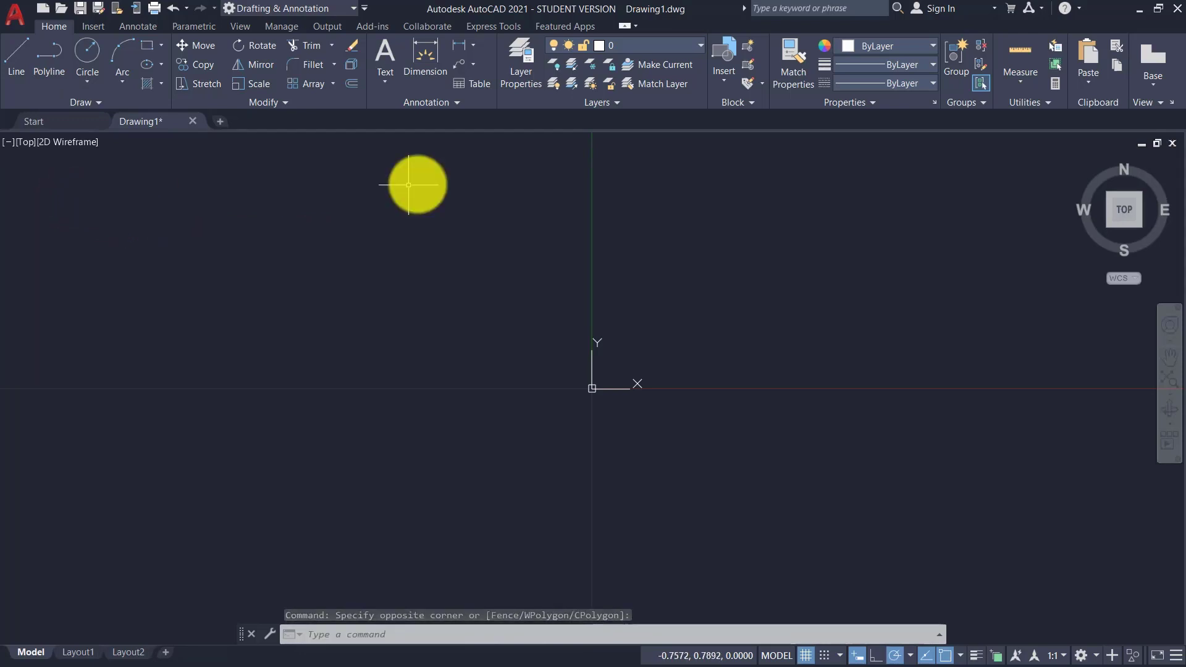
Show the full Properties palette and dock it along the left side of the drawing area.
click(935, 103)
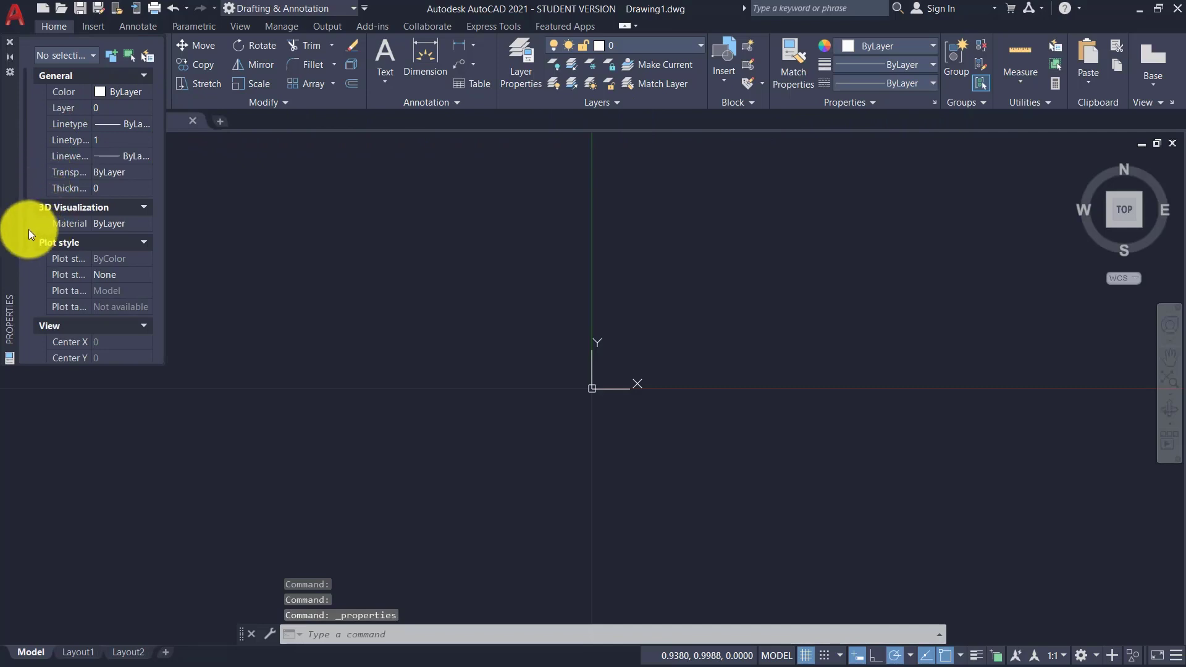
drag(14, 184, 15, 278)
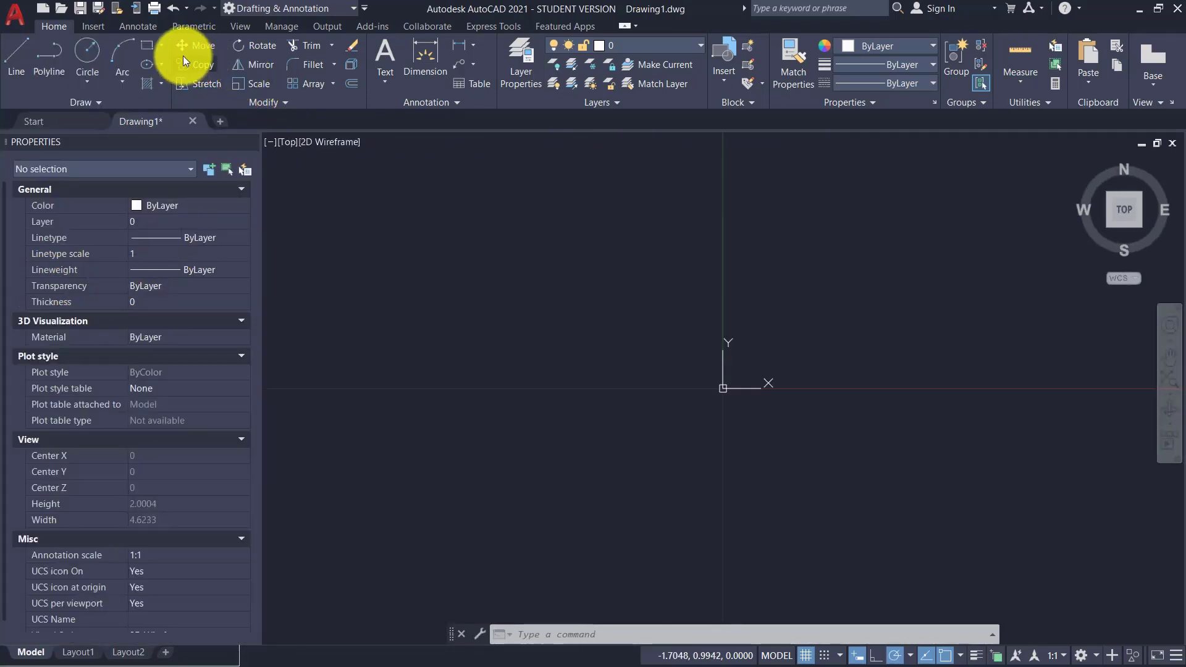
View the Text Style settings and the Dimension Style Manager from the Annotate ribbon, closing each without changes.
click(131, 29)
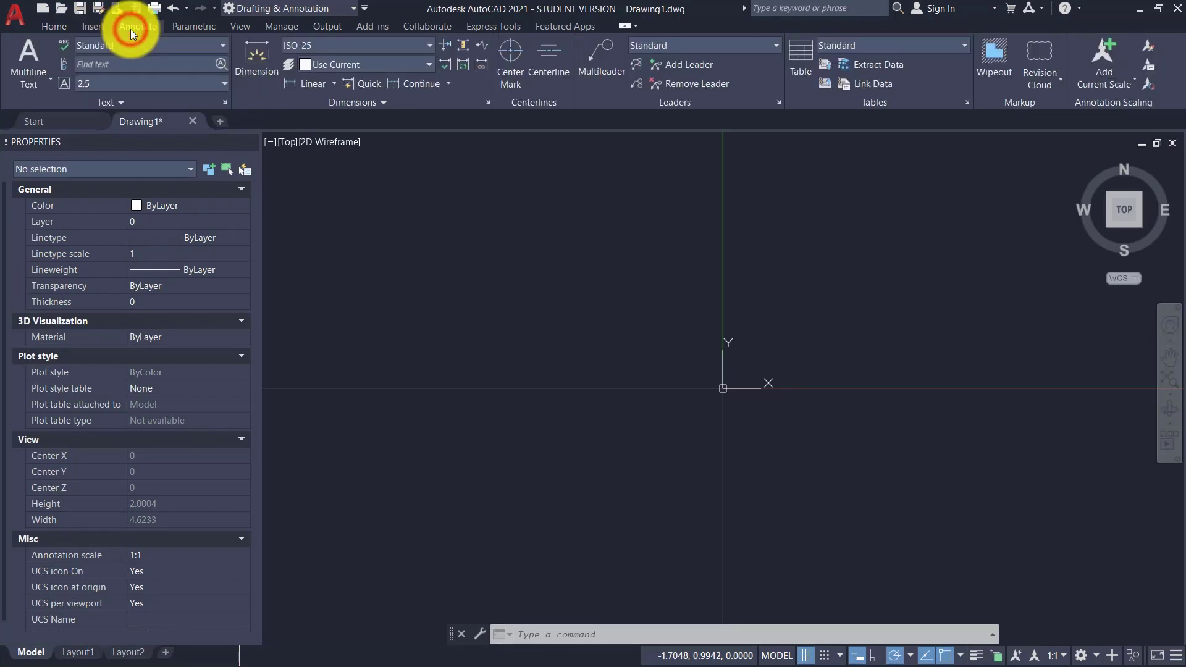
click(225, 101)
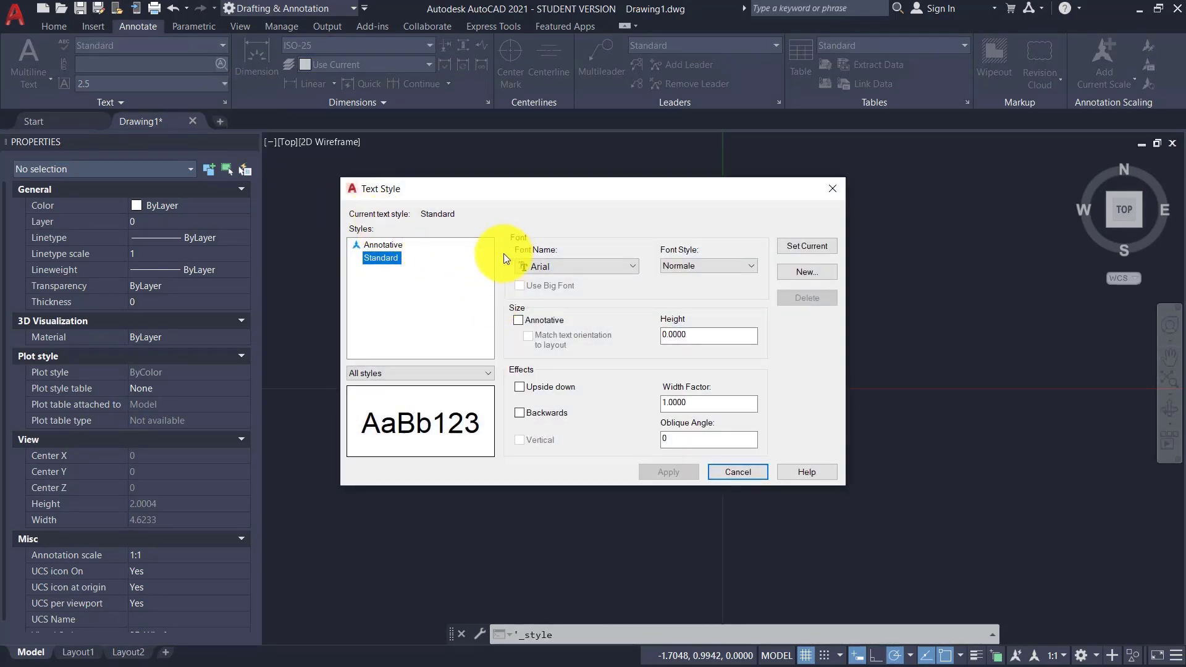
click(728, 471)
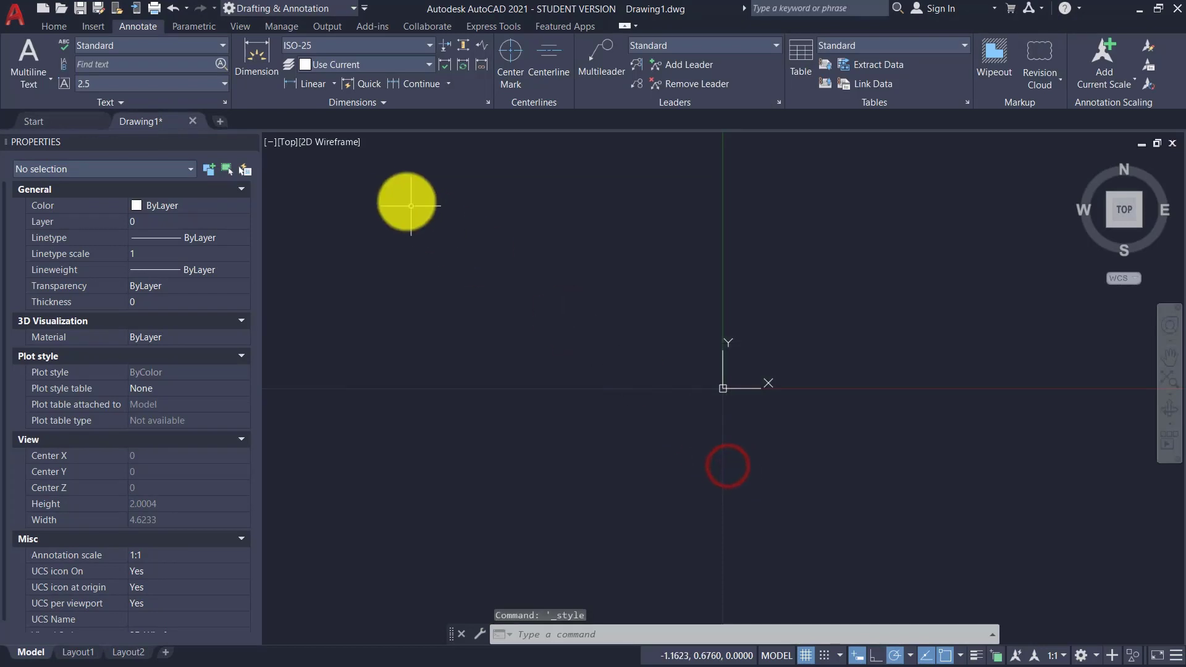
click(489, 102)
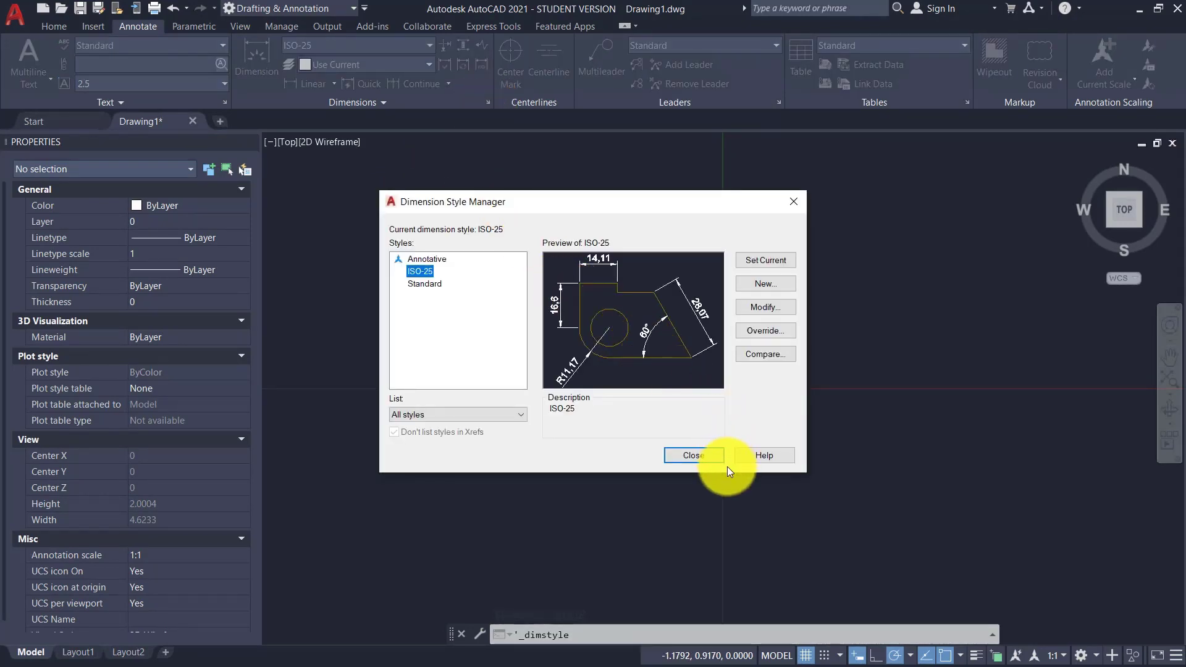
click(694, 455)
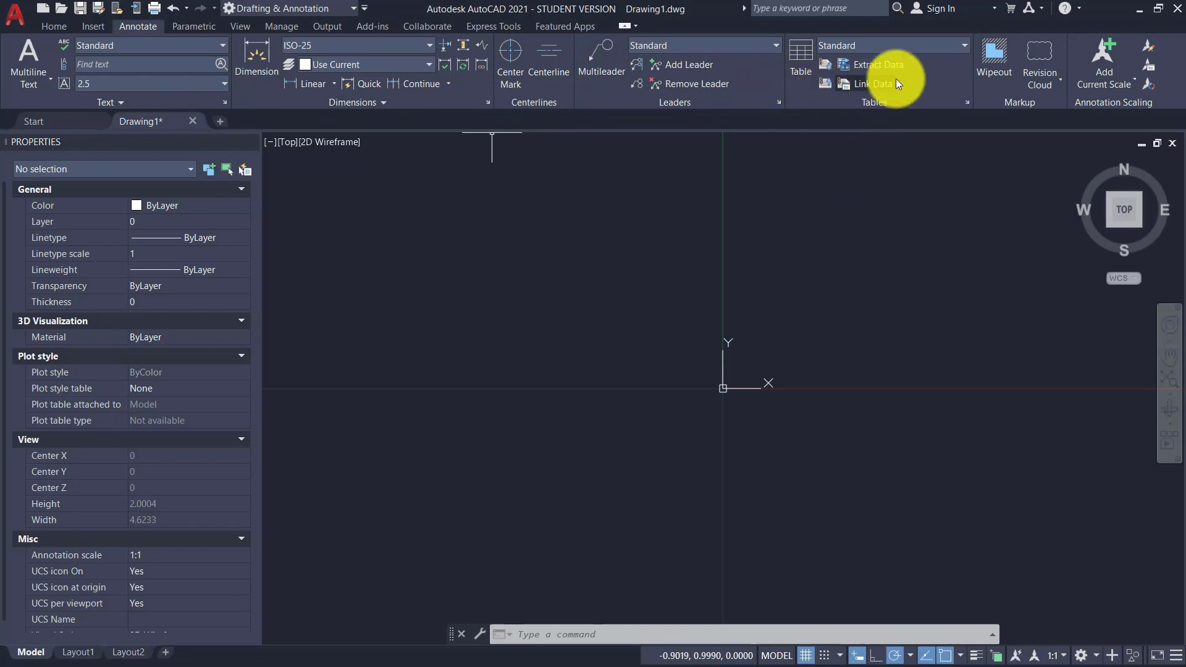
Reorder the Annotate ribbon so that the Markup group sits between Centerlines and Leaders.
mouse_move(906, 74)
mouse_down()
mouse_move(881, 85)
mouse_move(595, 83)
mouse_move(882, 80)
mouse_up()
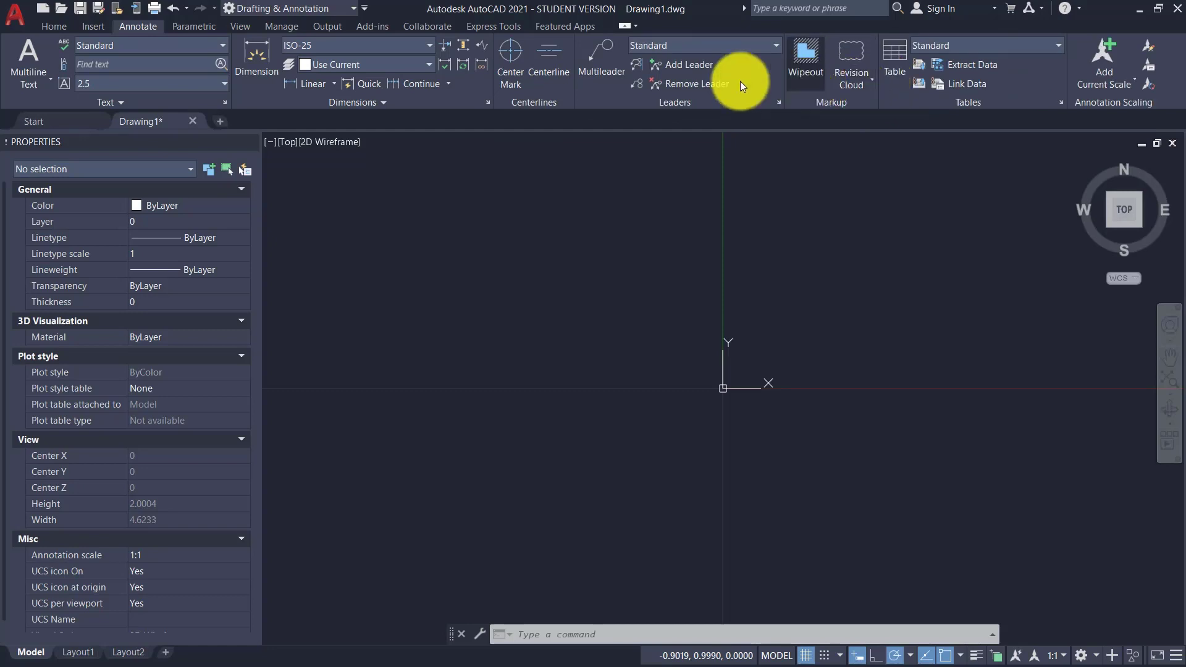
mouse_move(740, 80)
mouse_down()
mouse_move(603, 92)
mouse_move(680, 72)
mouse_move(751, 75)
mouse_up()
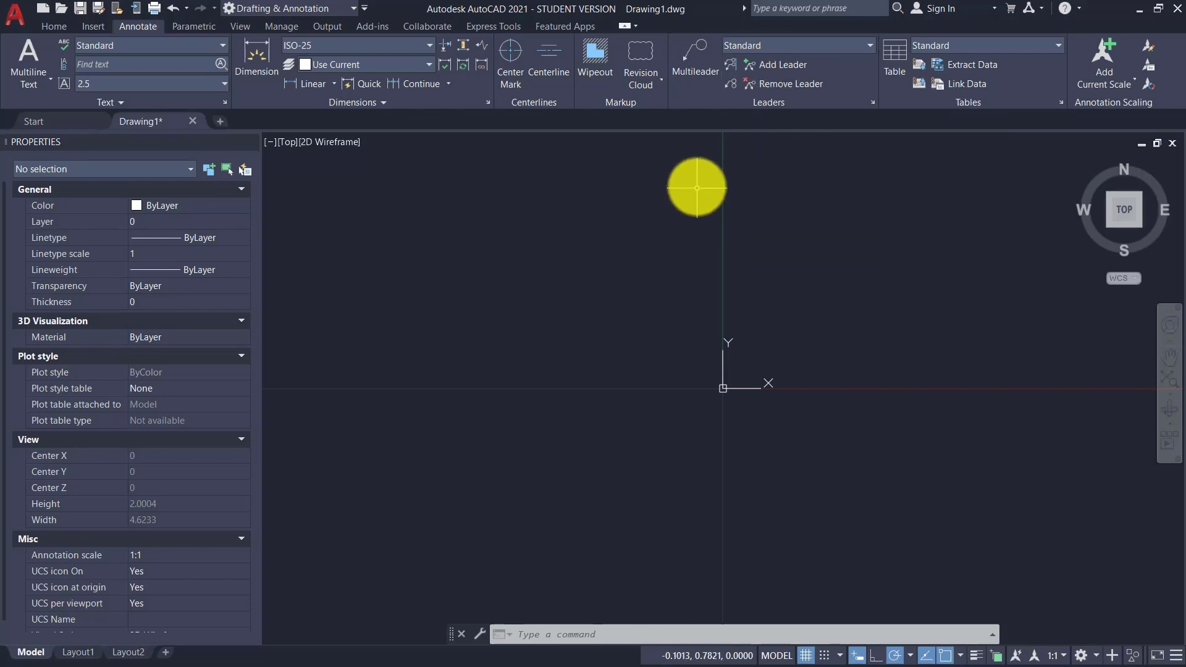
Hide the Express Tools tab from the ribbon.
click(49, 28)
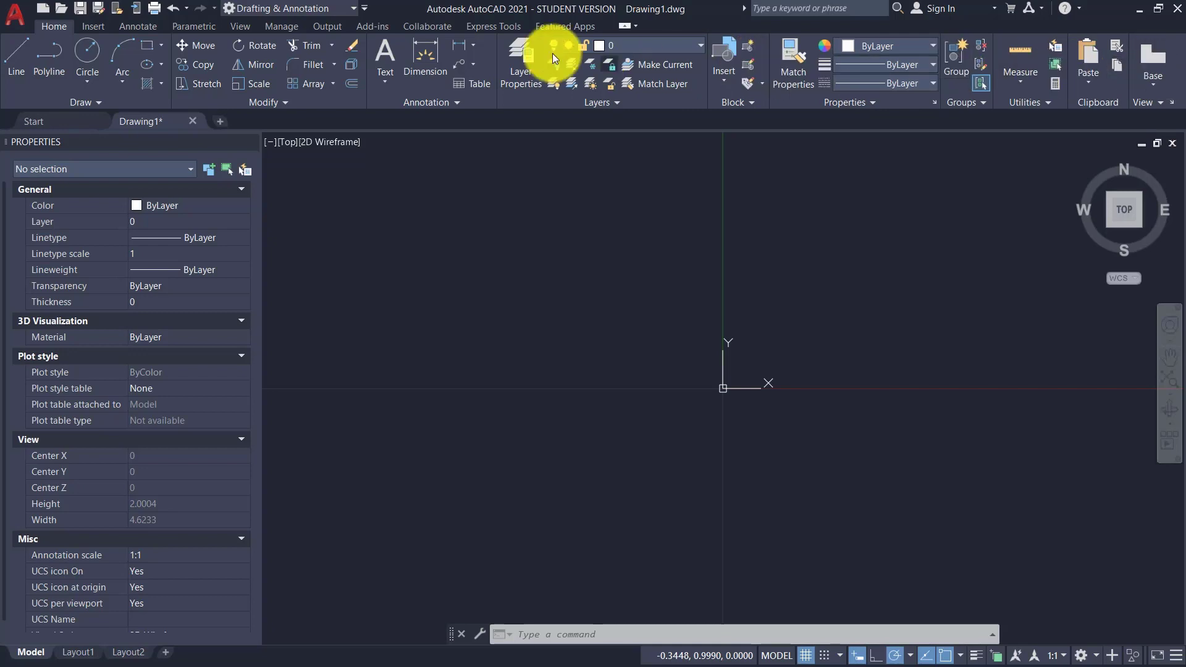
click(195, 26)
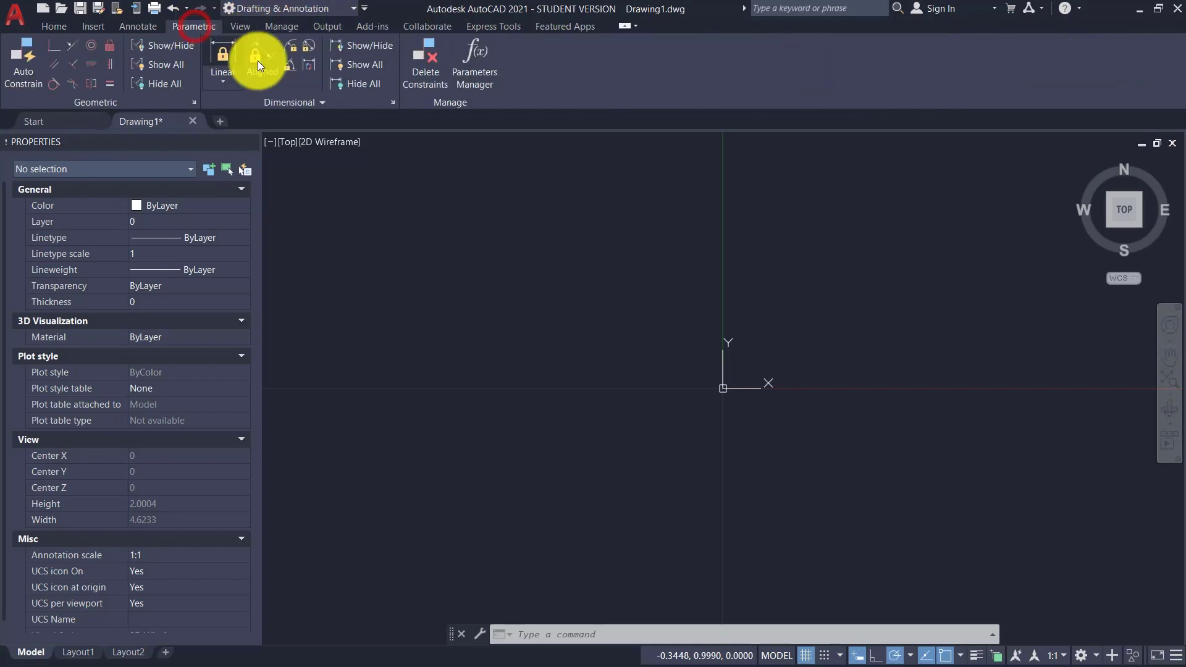
right_click(613, 68)
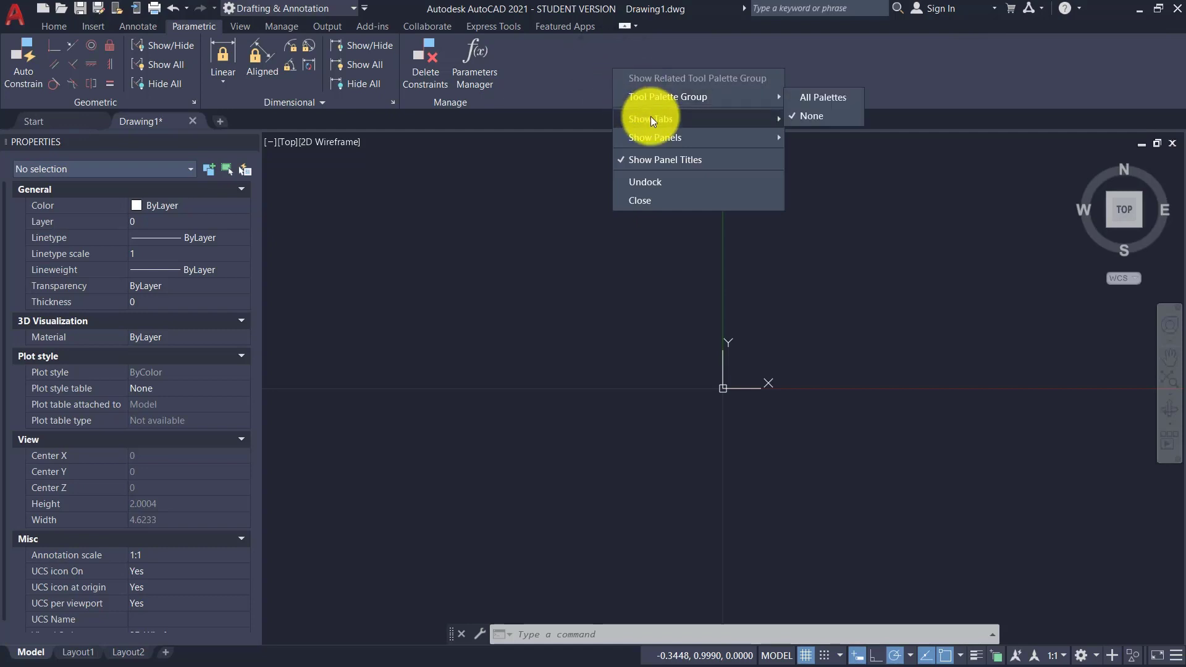
mouse_move(651, 117)
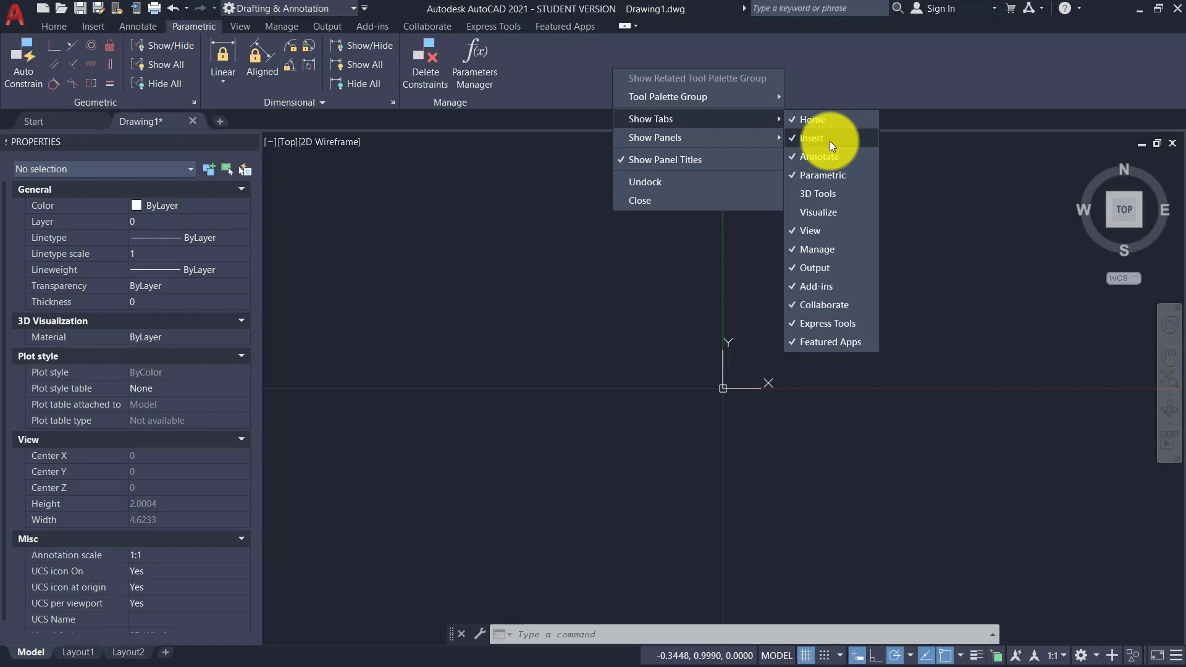
click(819, 318)
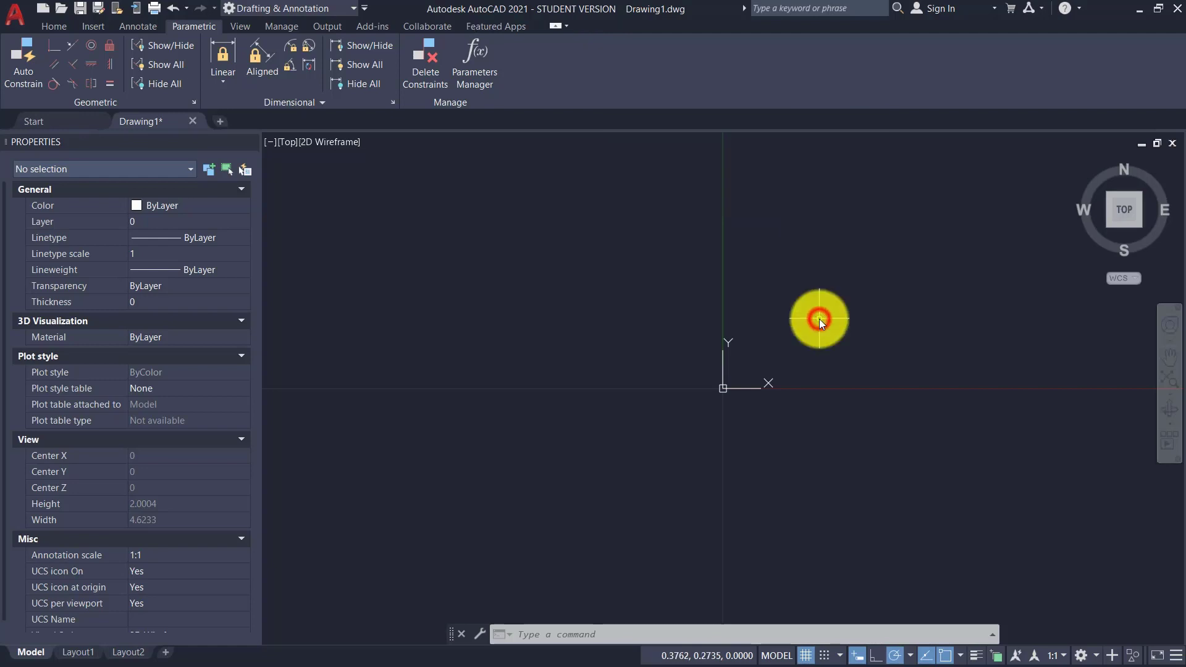
Hide the Location panel from the Insert ribbon.
click(93, 25)
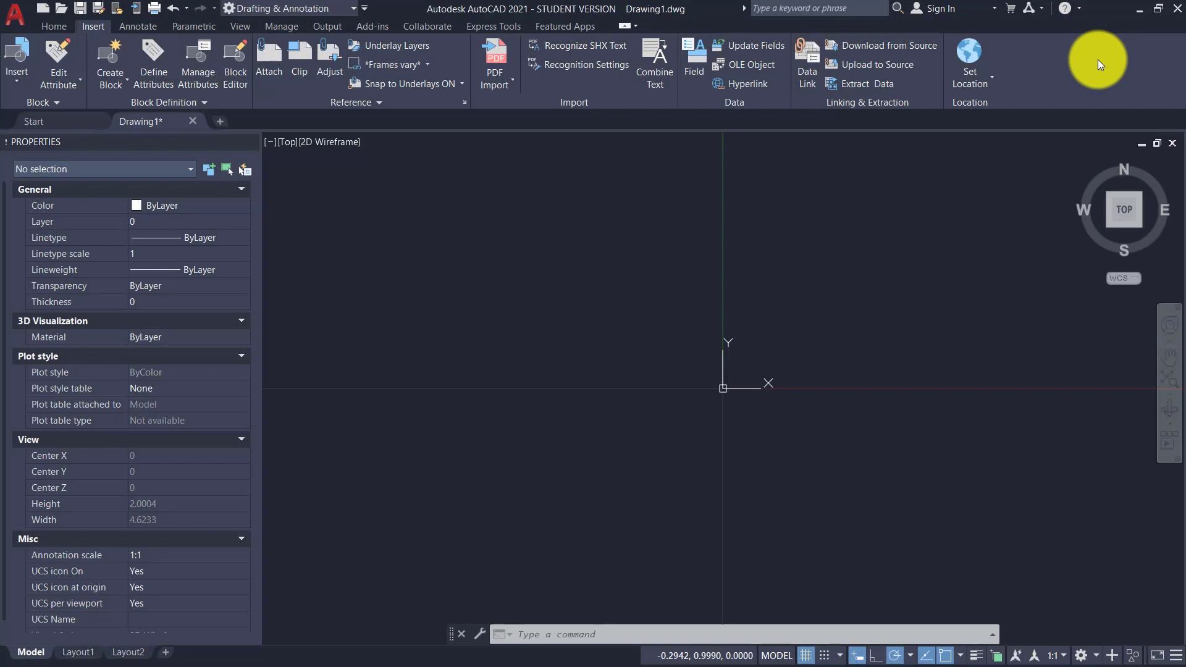
right_click(1055, 73)
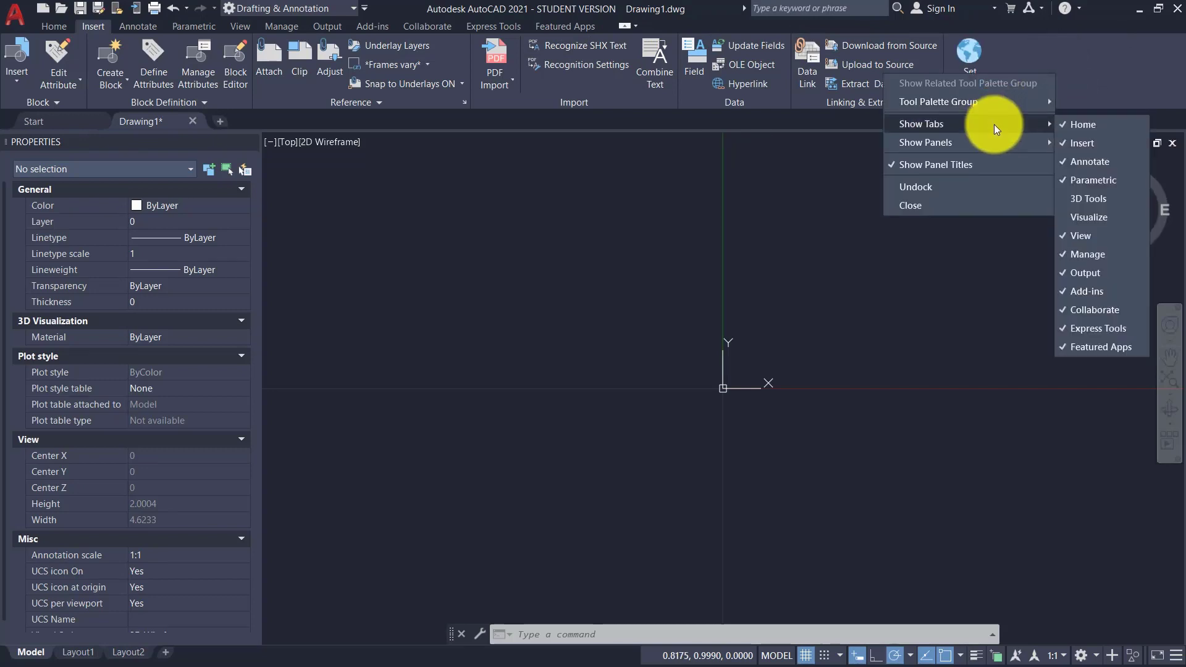
mouse_move(977, 147)
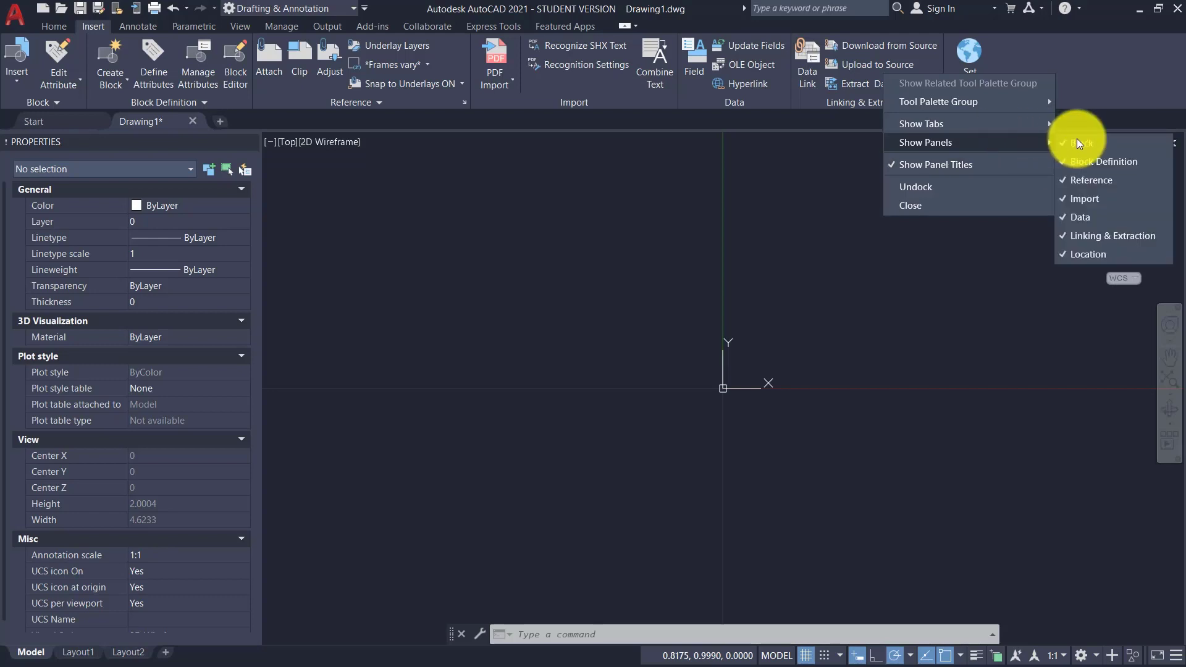
click(1103, 253)
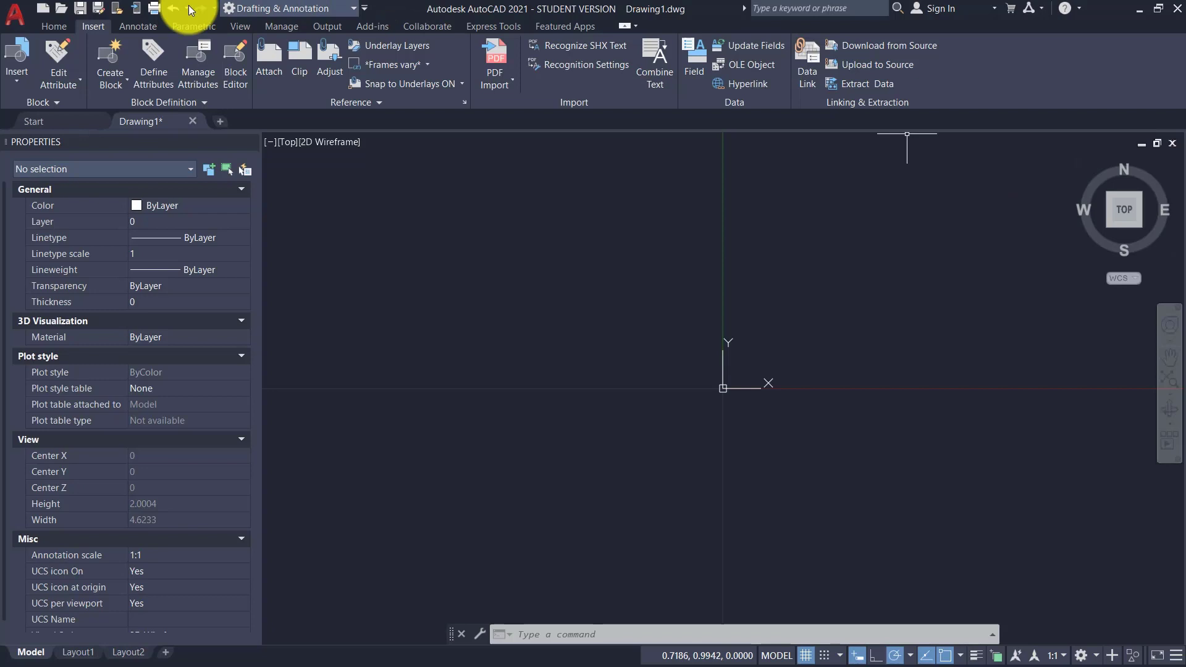
Hide the Annotation Scaling panel from the Annotate ribbon.
click(117, 24)
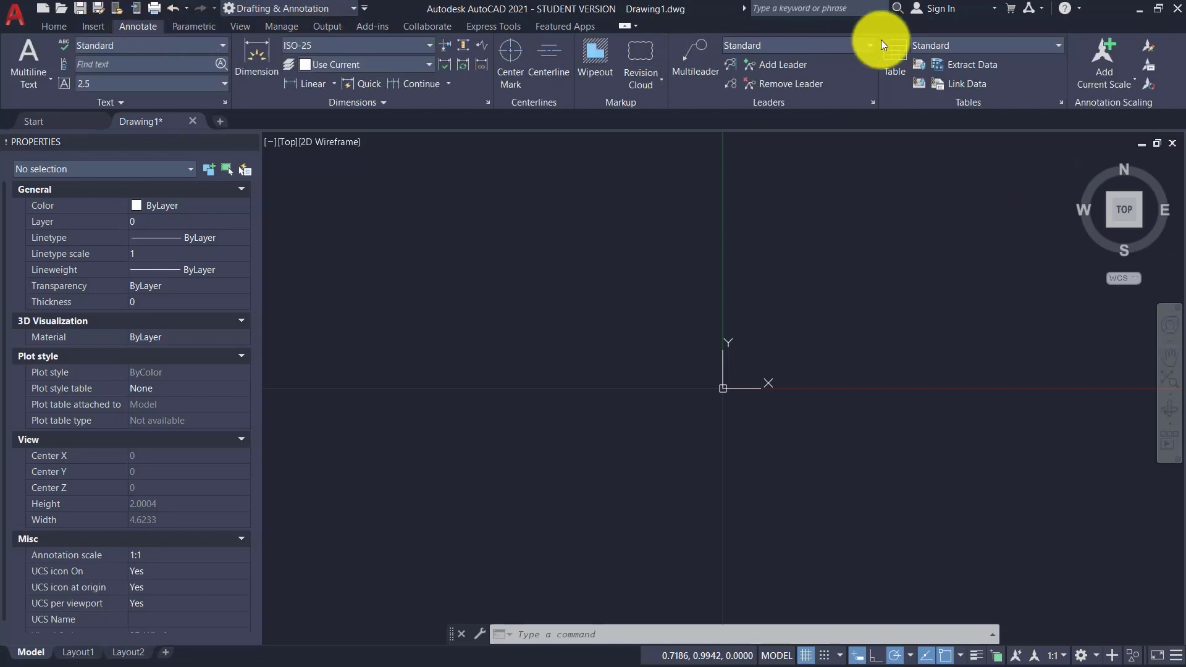
right_click(1165, 90)
mouse_move(1029, 153)
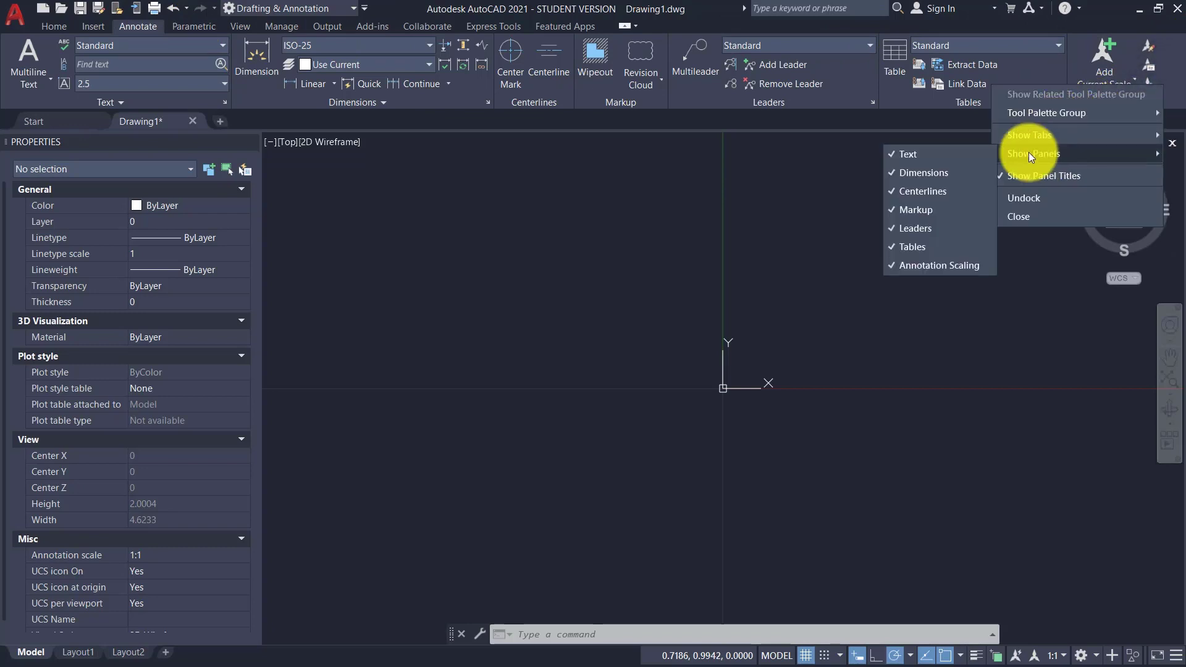
click(909, 265)
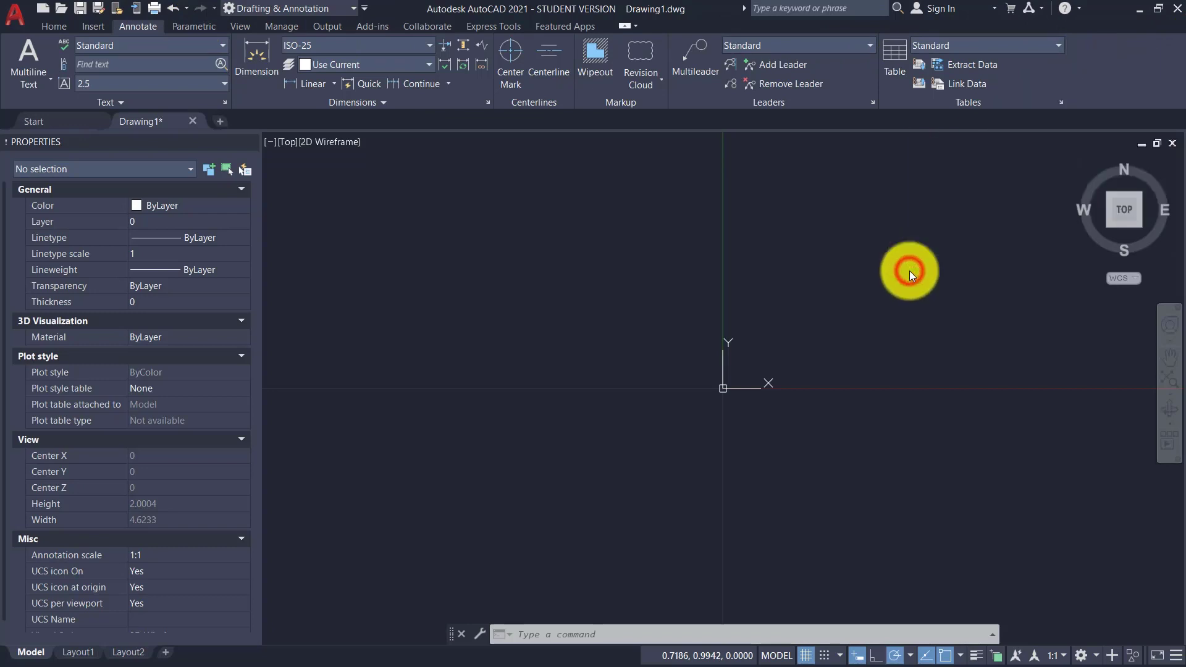
View the list of visual styles without changing it, and preview the SE Isometric view before returning to the Top view.
click(348, 142)
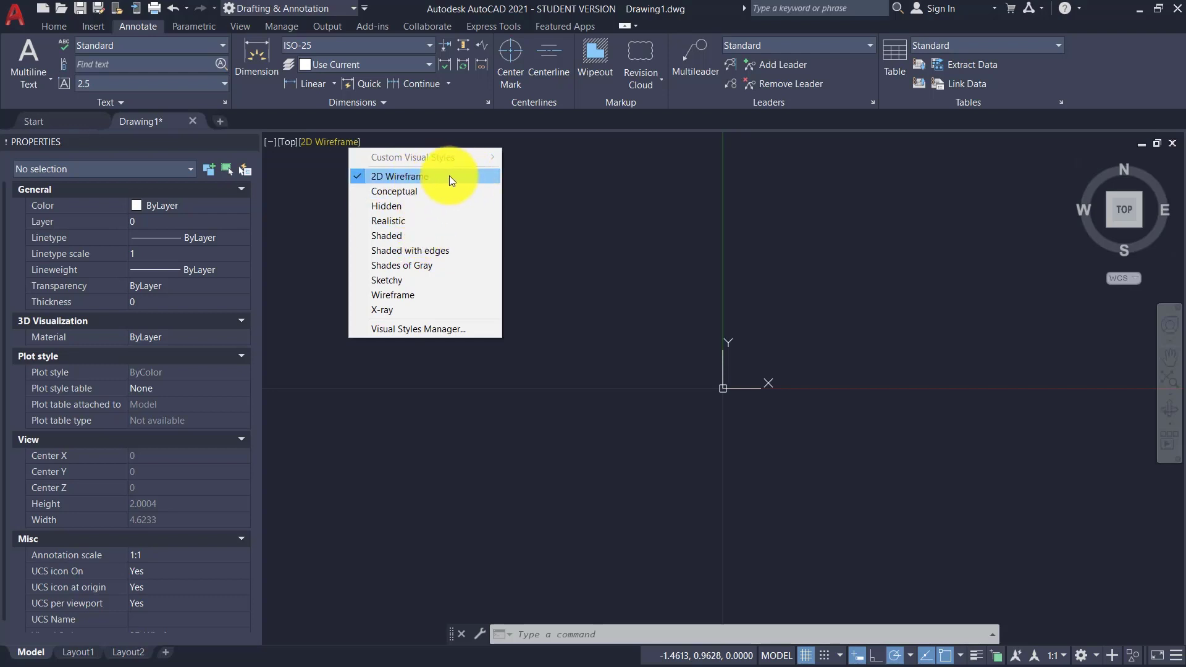
click(1140, 227)
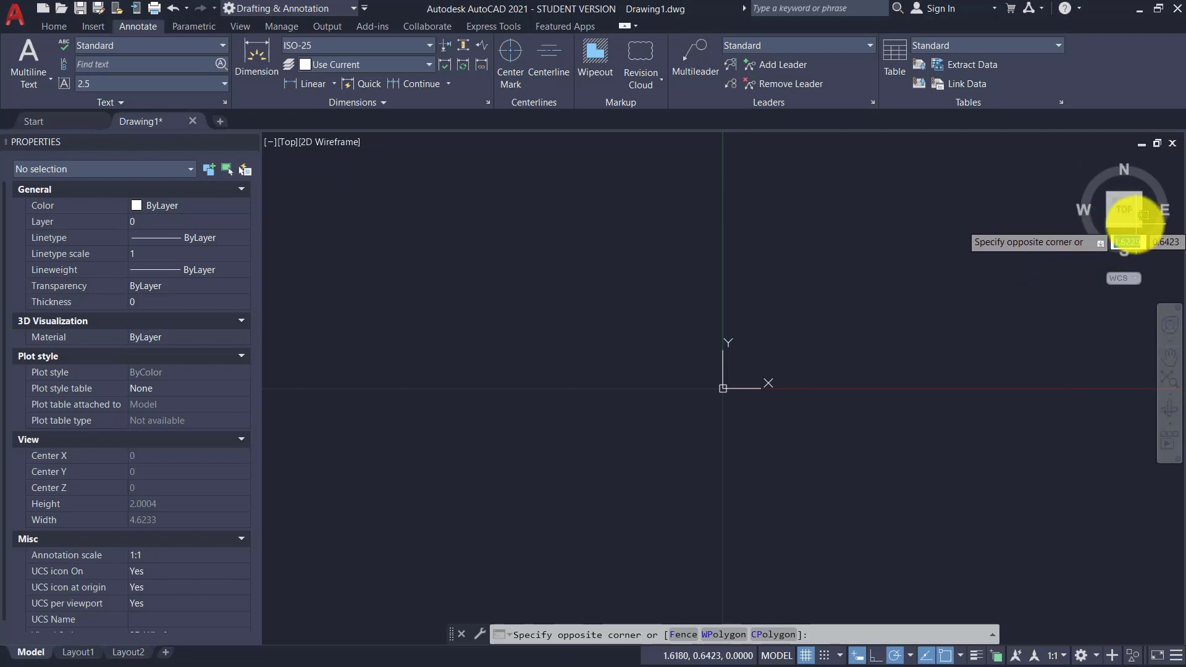
click(1142, 226)
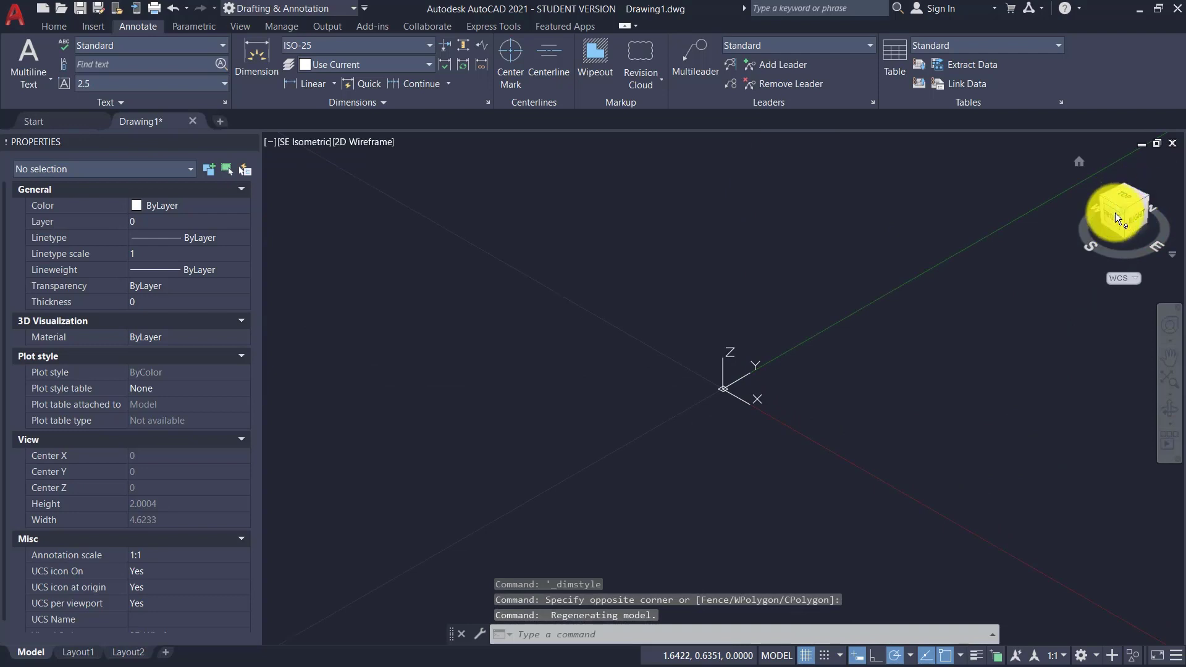
click(1127, 195)
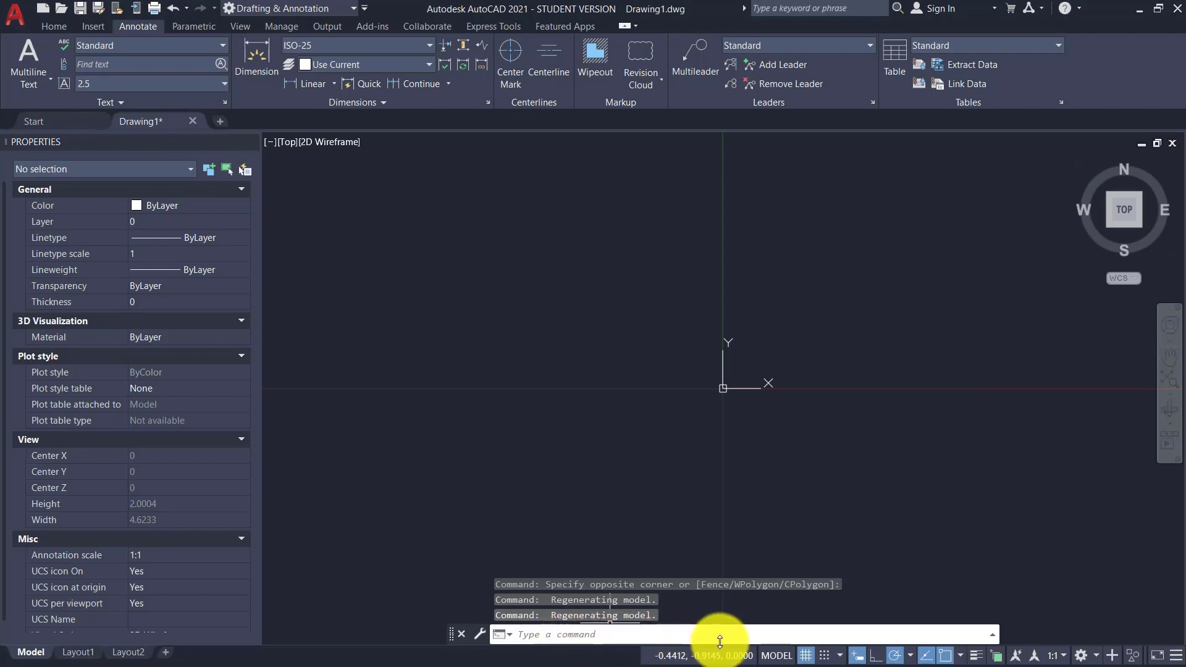
Draw a closed four-sided outline around the origin with the LINE command, its first edge about 0.84 units long at 30°.
click(597, 631)
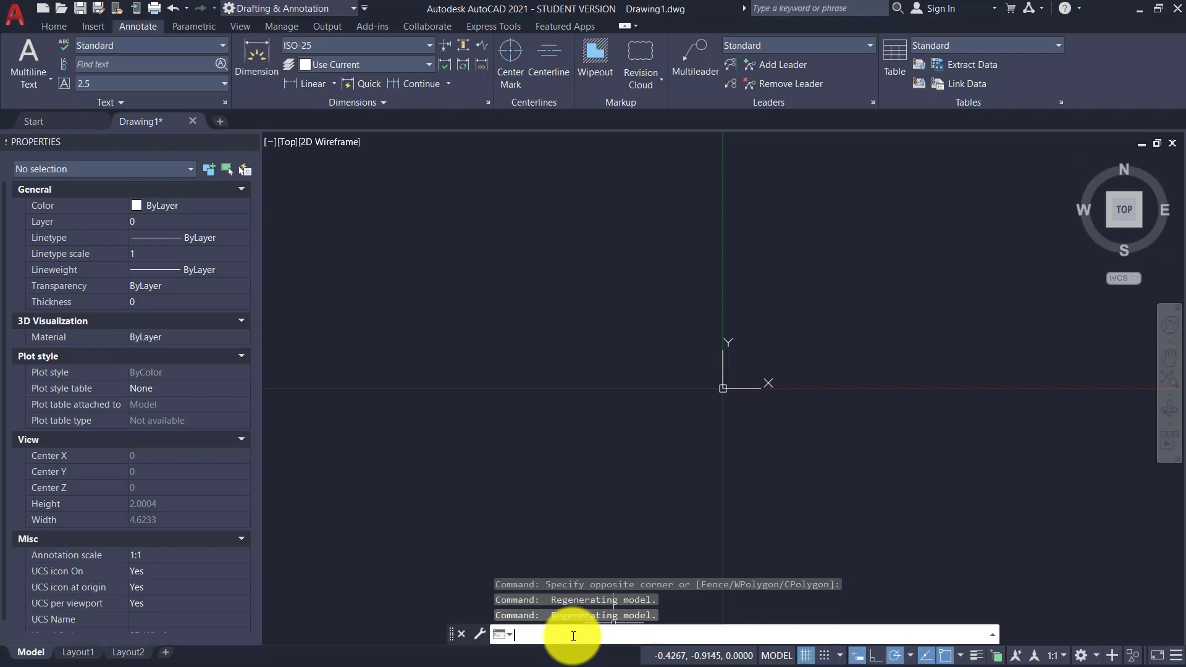
text(line)
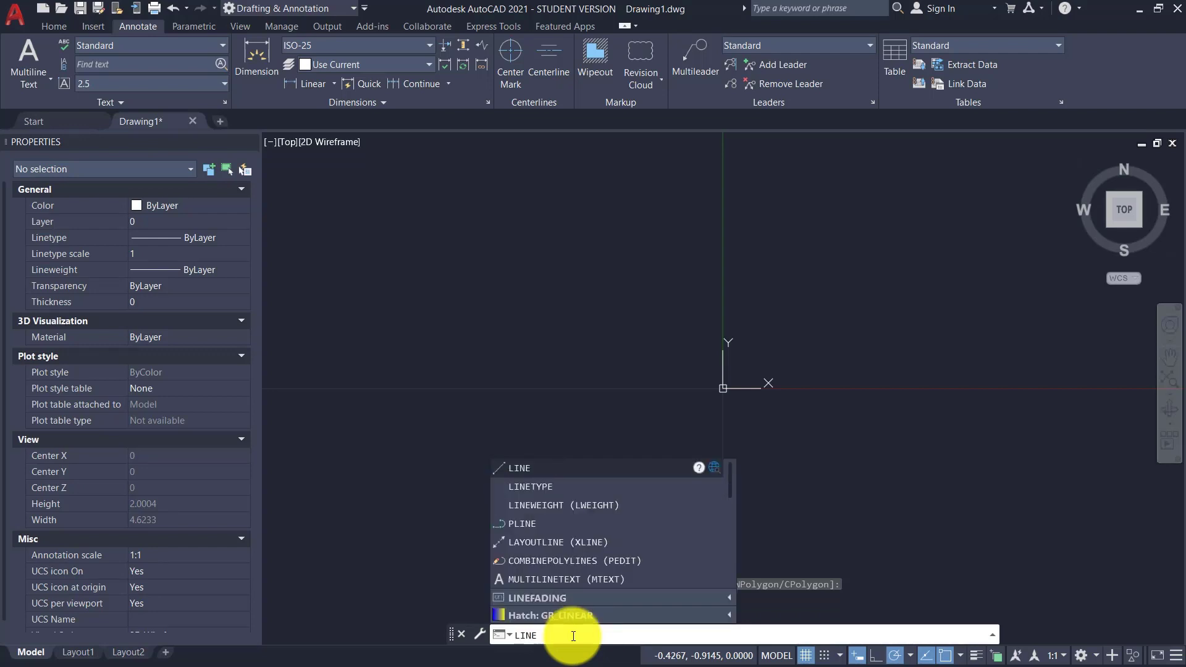
key(Return)
click(560, 403)
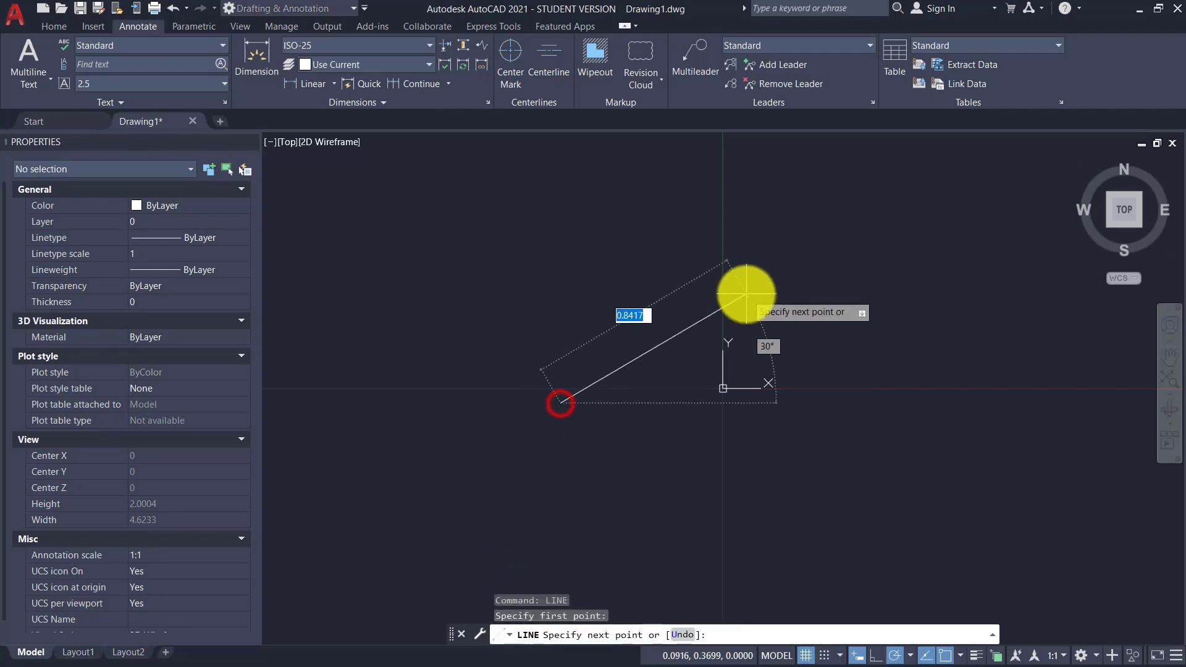
click(746, 294)
click(862, 412)
click(760, 487)
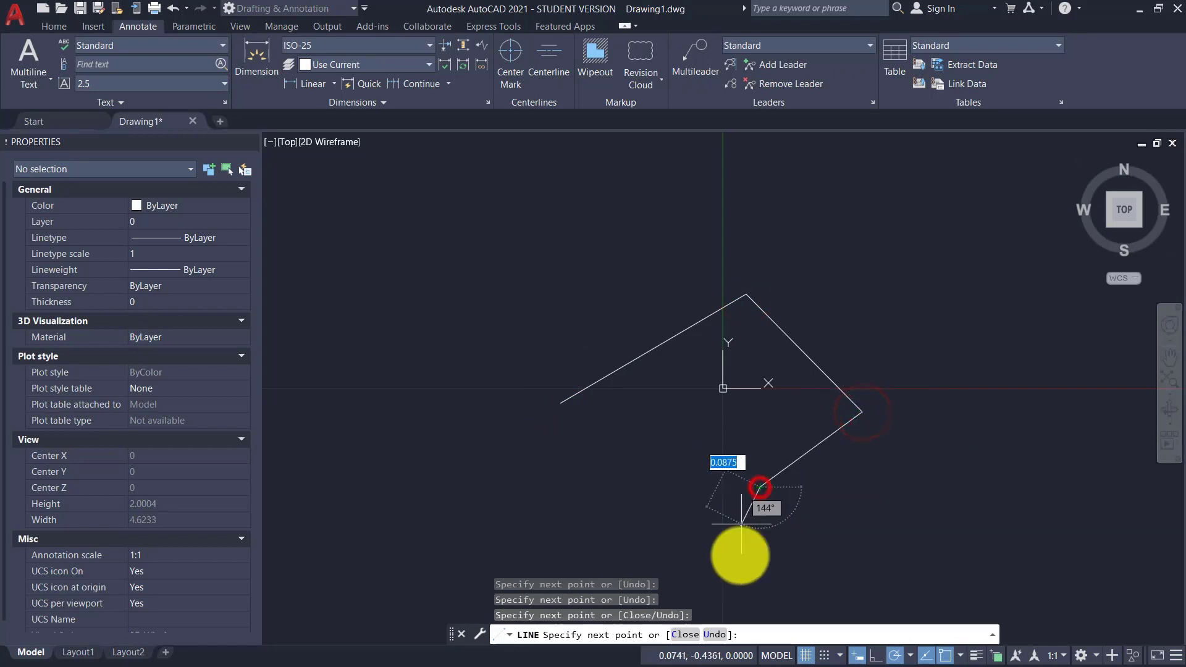
click(686, 635)
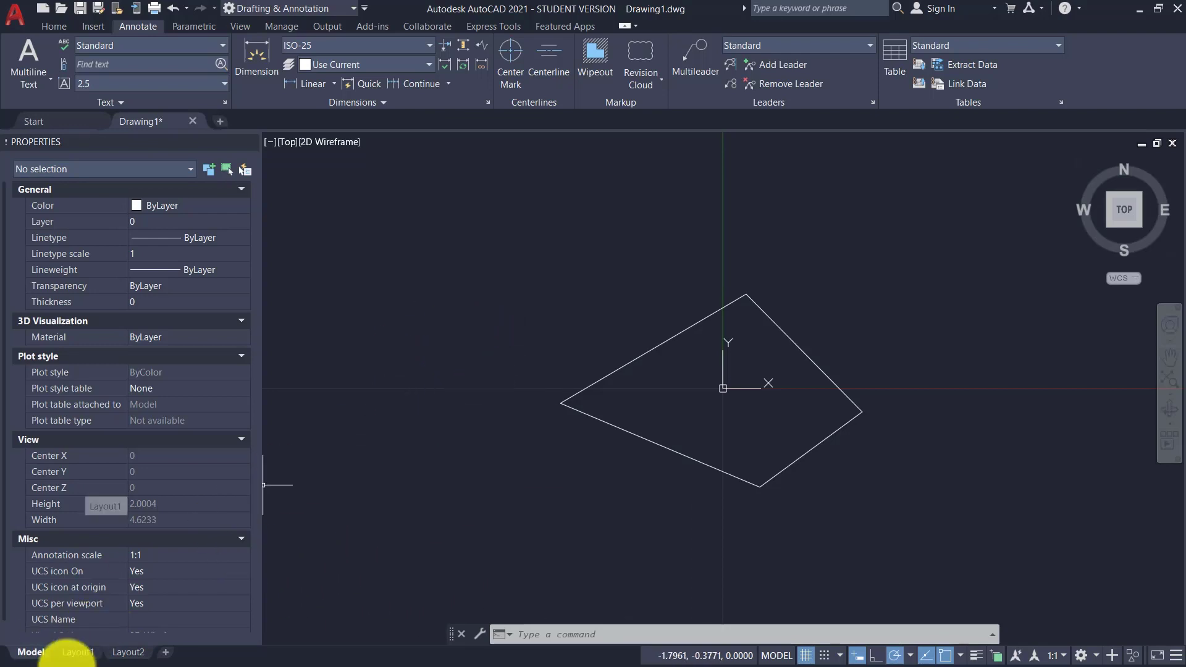
View the outline in Layout1 and return to model space, and look over the object snap options without changing any.
click(85, 652)
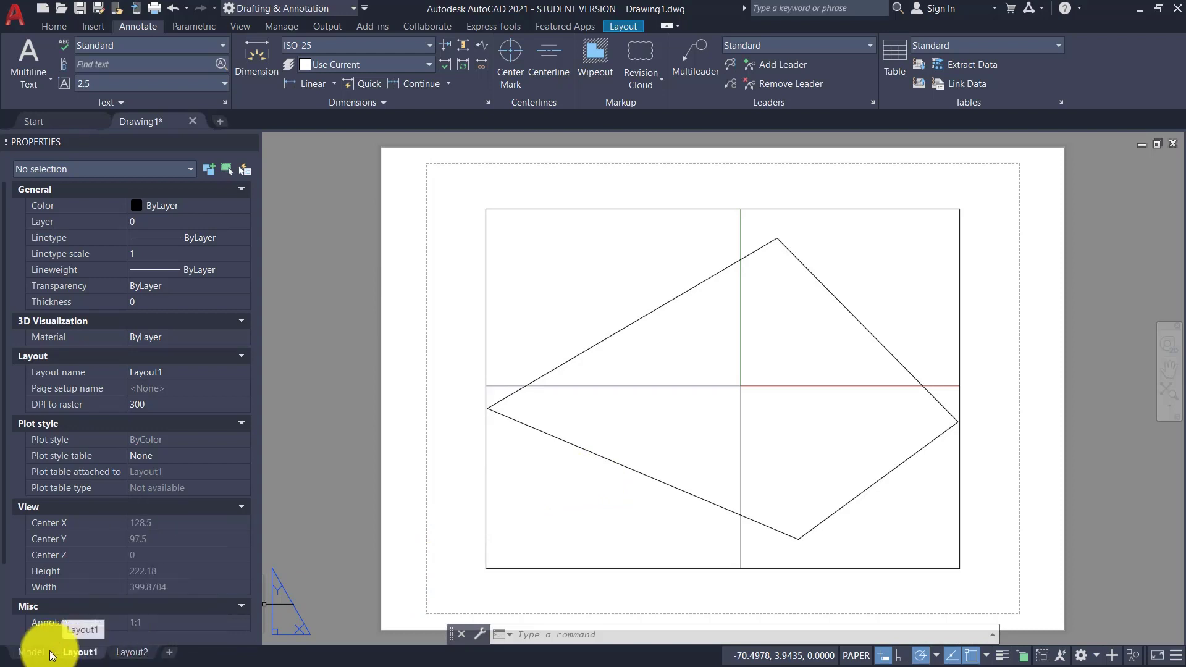
click(31, 651)
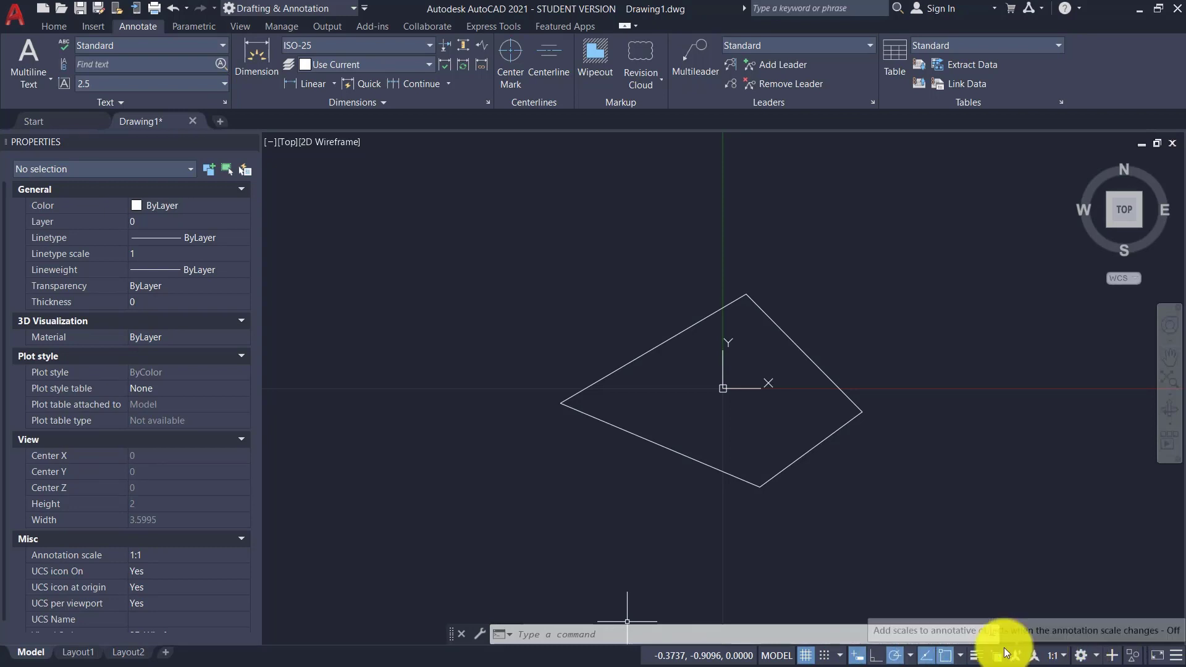
click(959, 656)
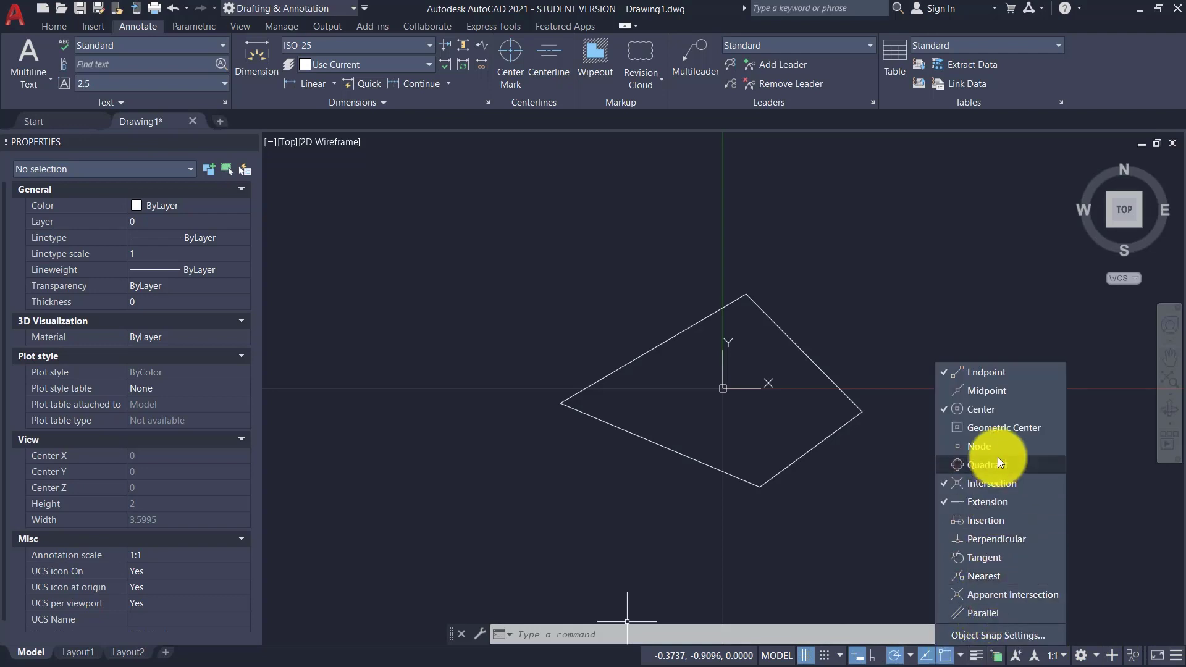
click(894, 585)
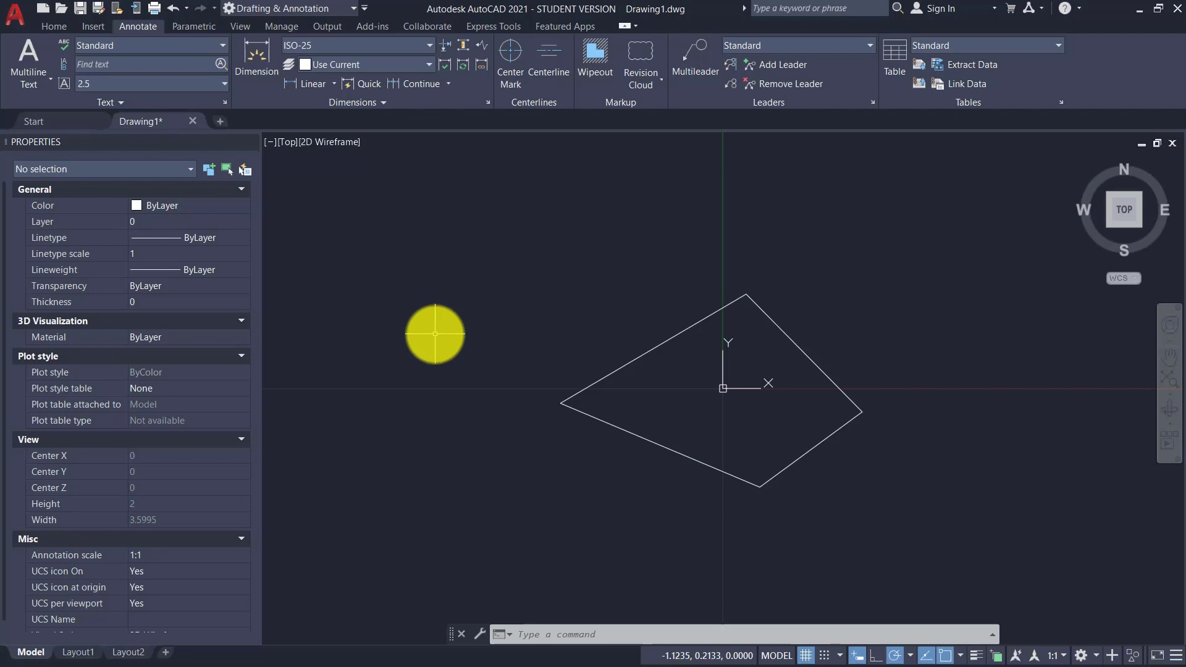
Return to the Home ribbon and close the Properties palette.
scroll(932, 105, up, 1)
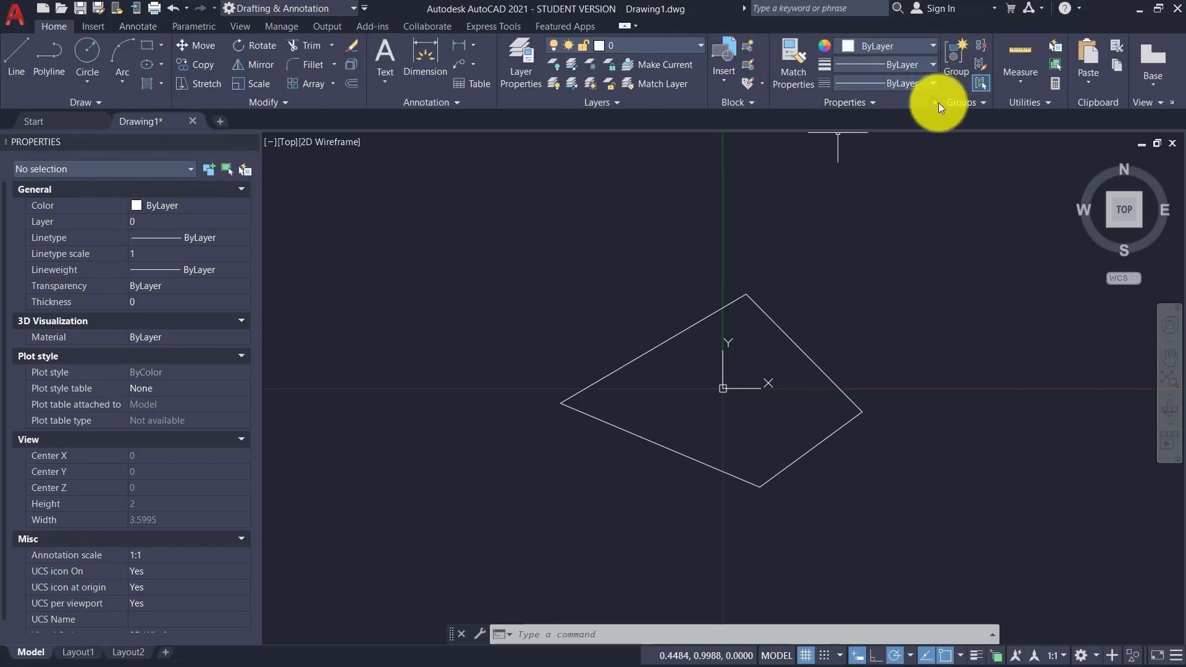
click(938, 102)
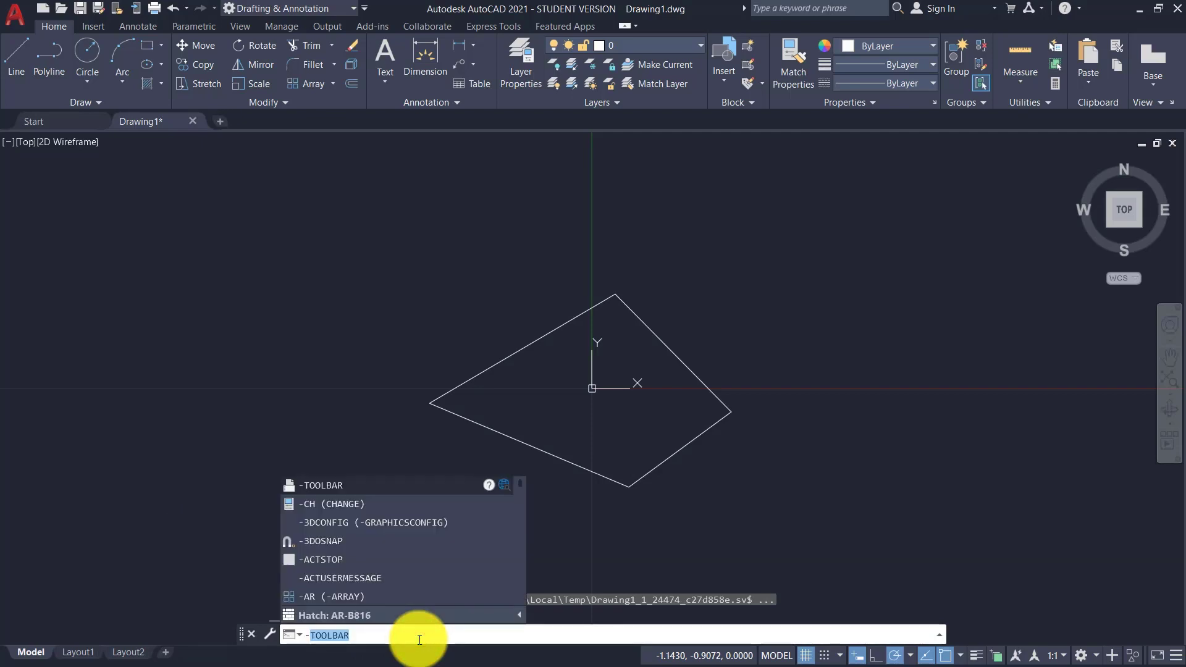
Show the Draw toolbar with the -TOOLBAR command, using the toolbar name draw and the default Show option.
key(Return)
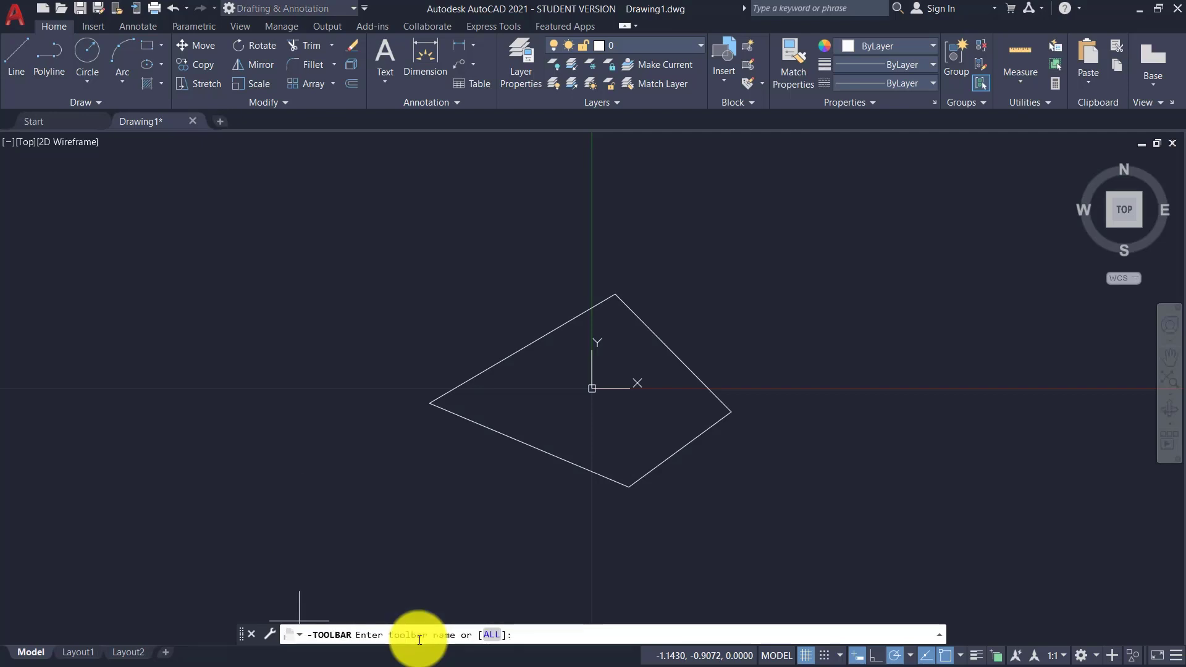
key(Return)
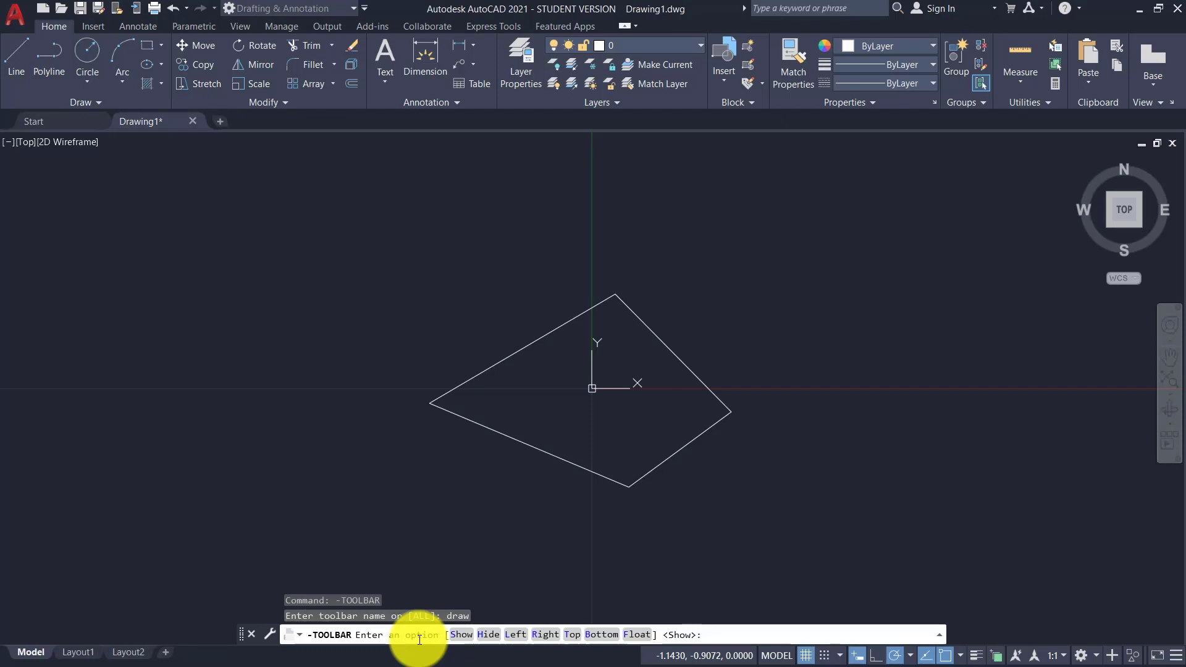
key(Return)
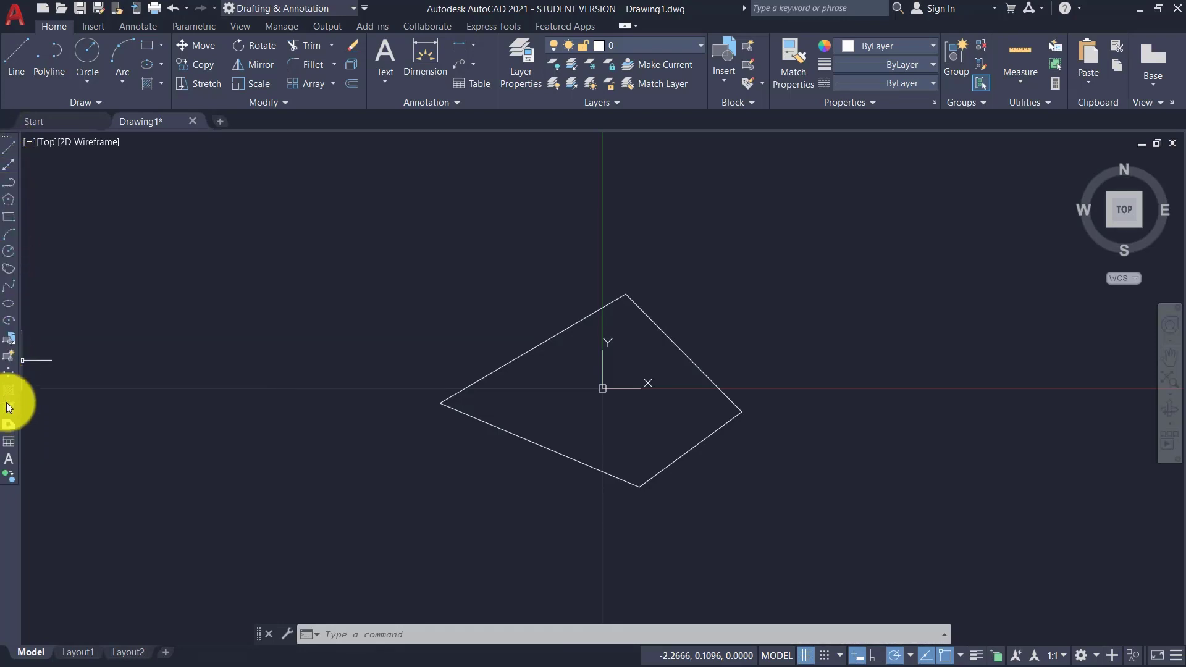
Show the Modify toolbar from the list of AutoCAD toolbars.
right_click(12, 507)
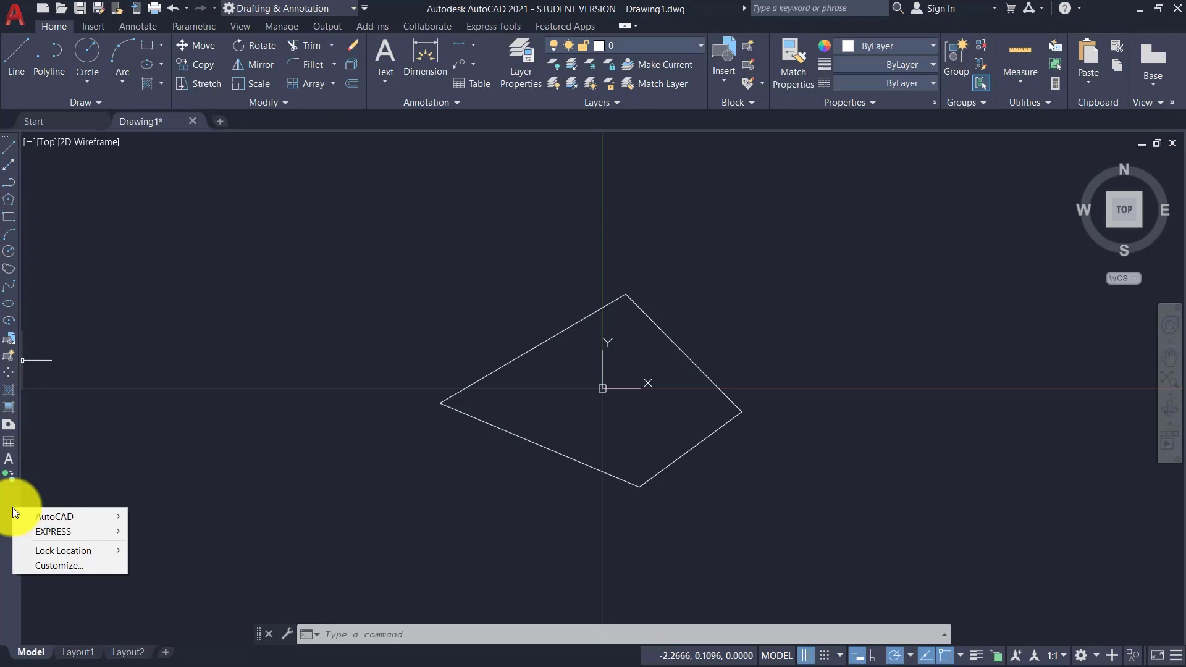
click(62, 519)
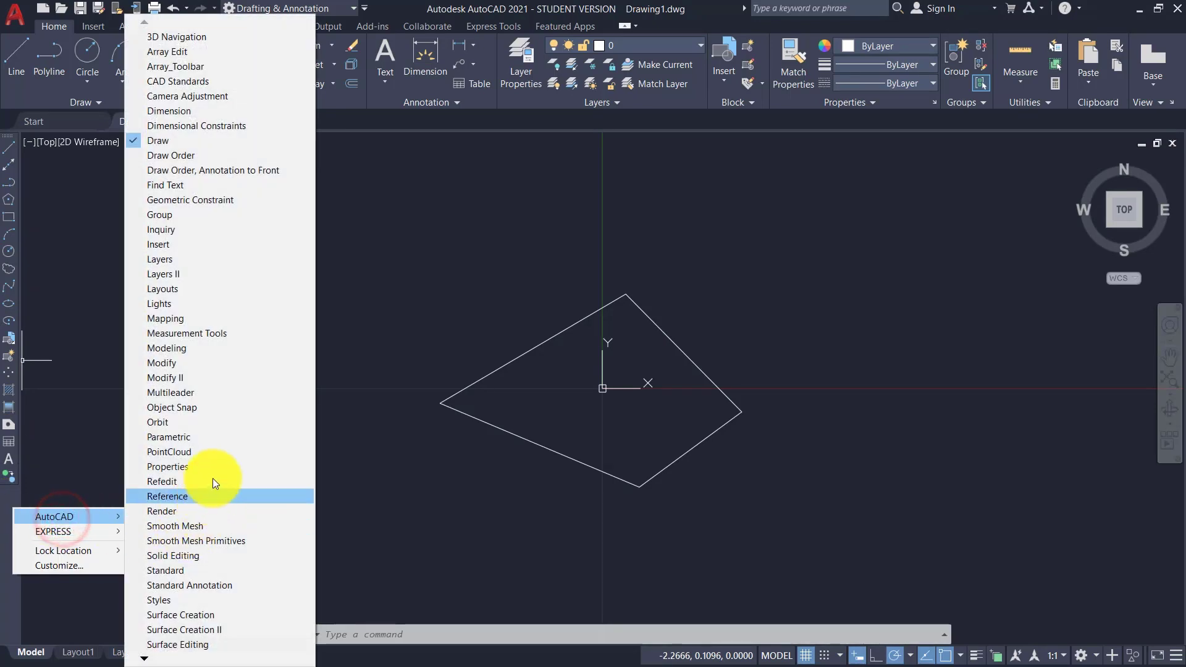
click(213, 361)
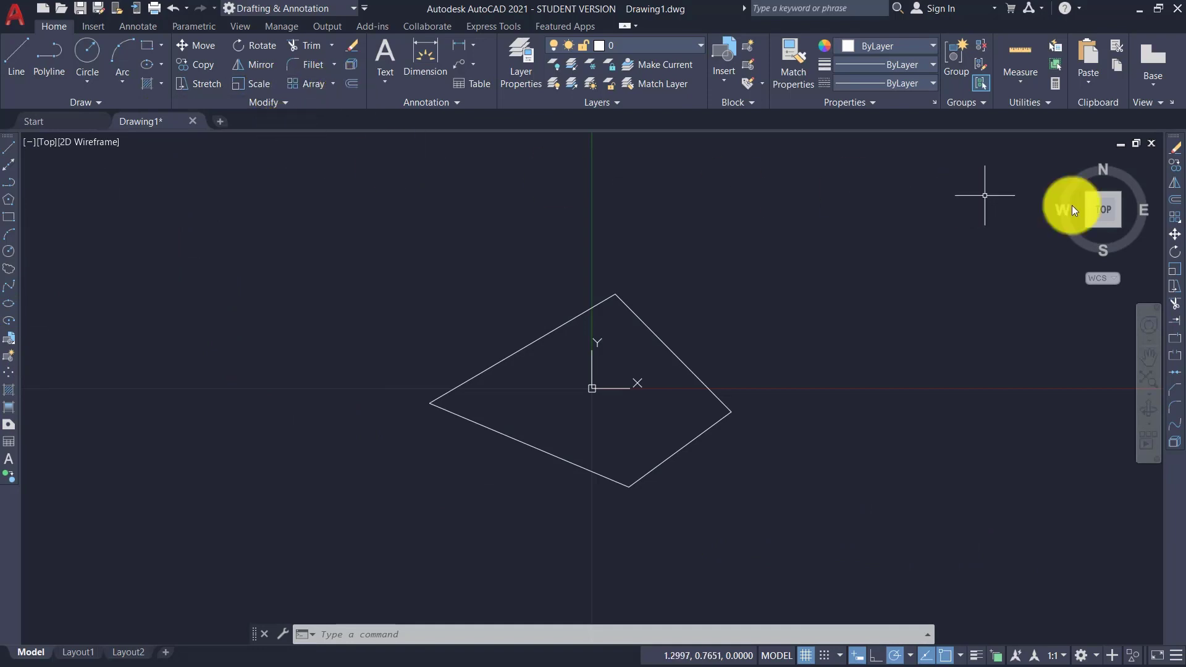
Look through the Annotate, Parametric, View, Manage and Output ribbons, and return to the Home ribbon.
click(125, 26)
click(182, 28)
click(246, 28)
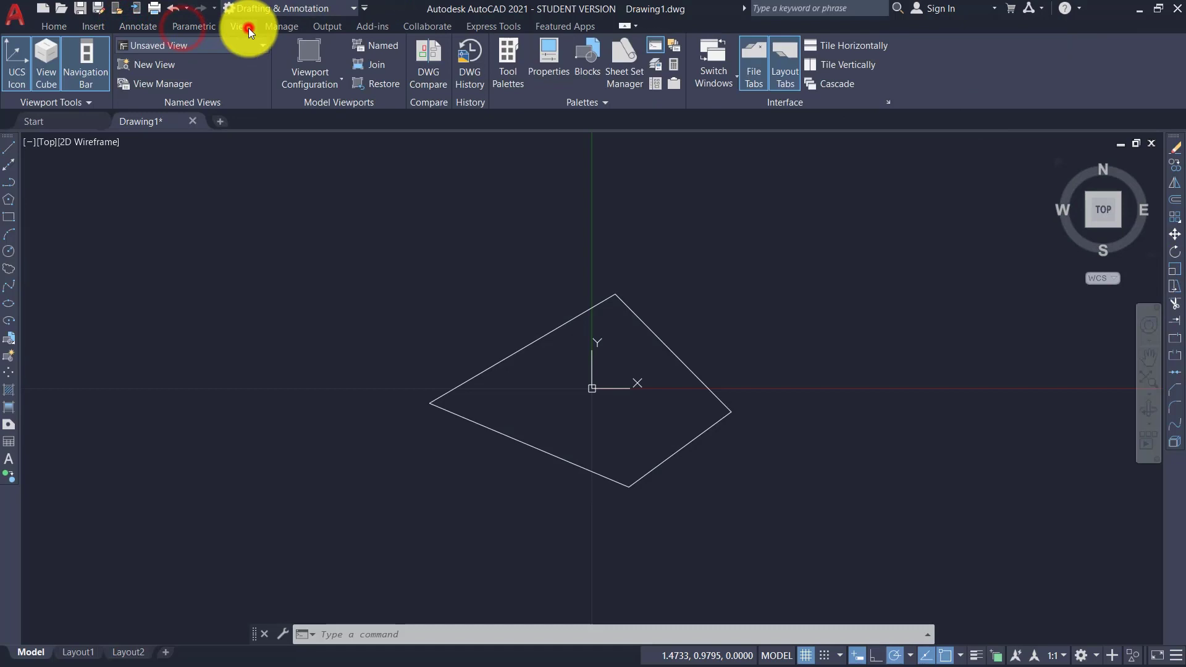
click(279, 28)
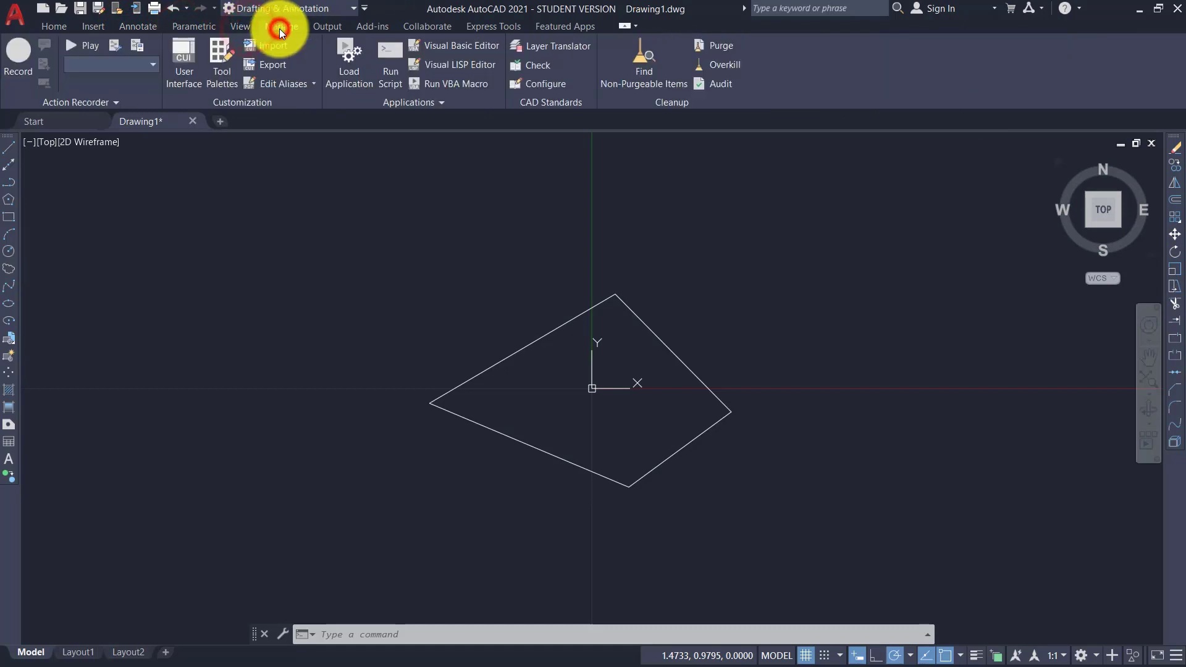
click(325, 28)
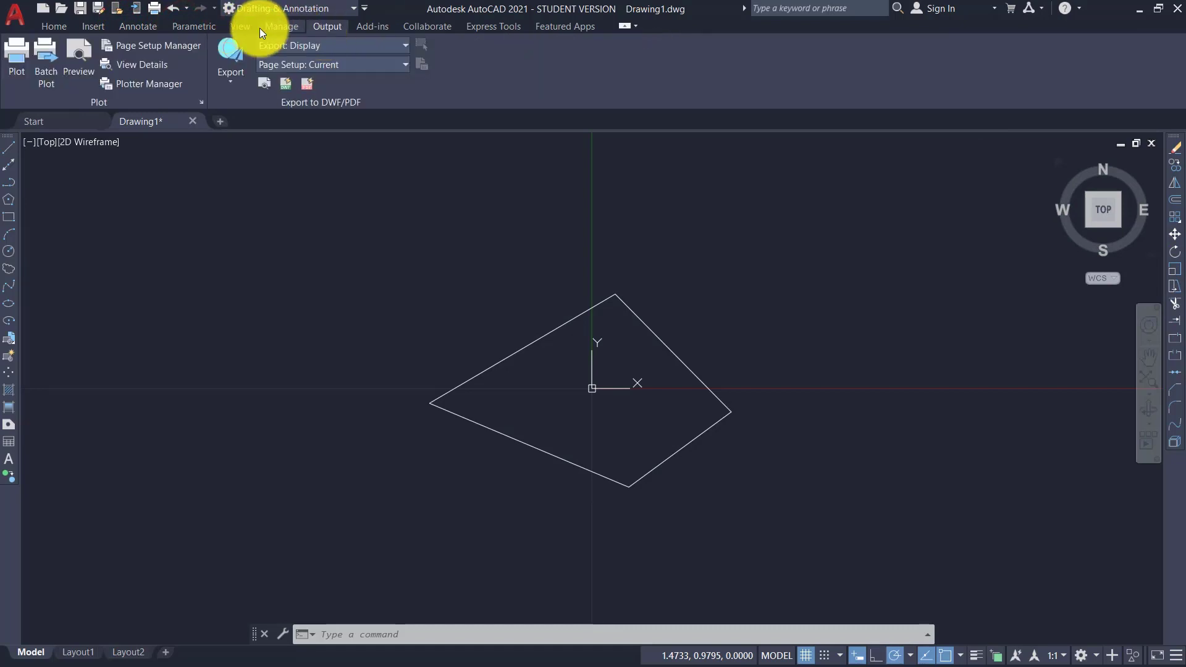
click(50, 29)
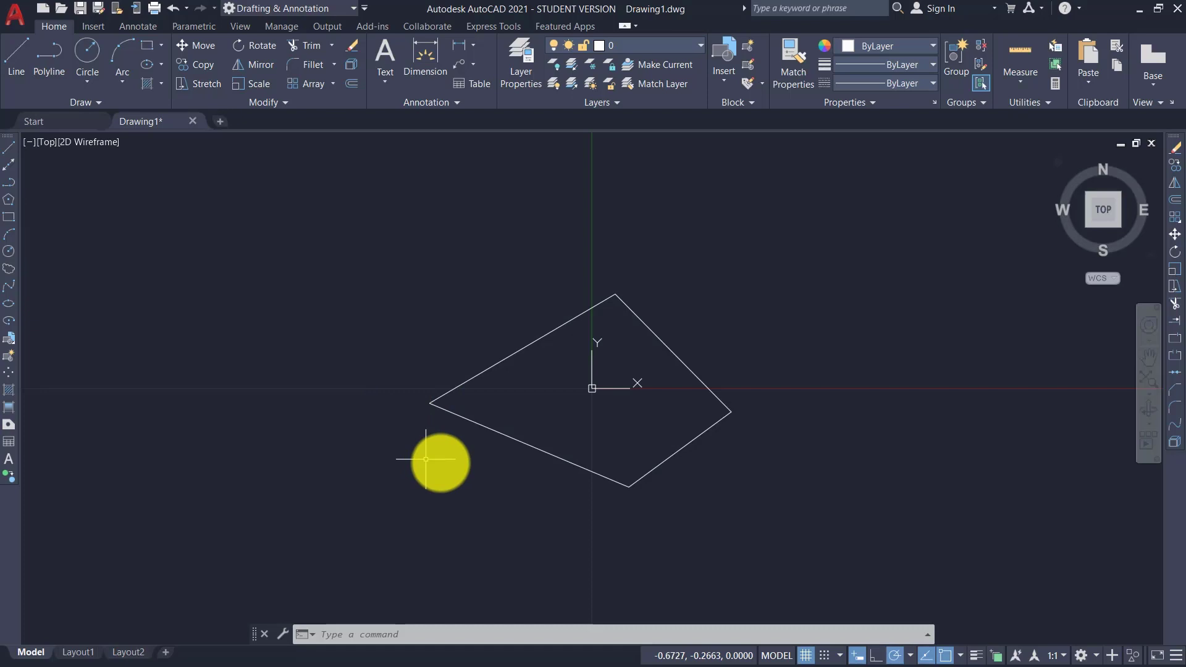
Switch the drawing to the SE Isometric view and apply the Conceptual visual style.
middle_drag(531, 428, 346, 439)
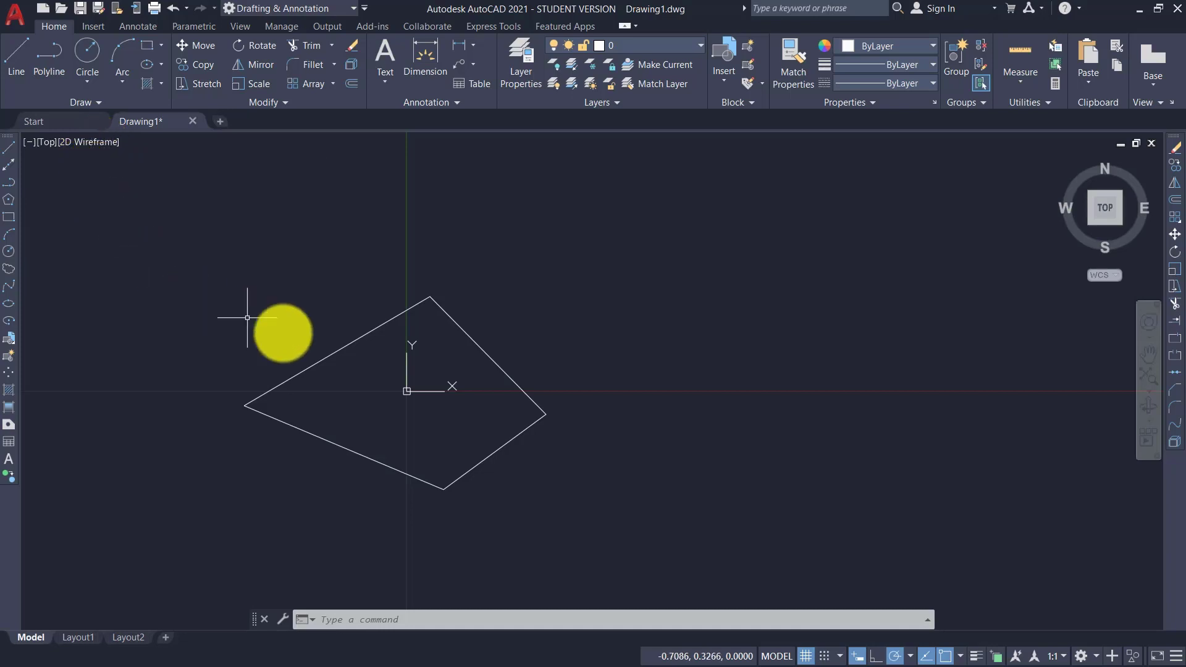
click(410, 392)
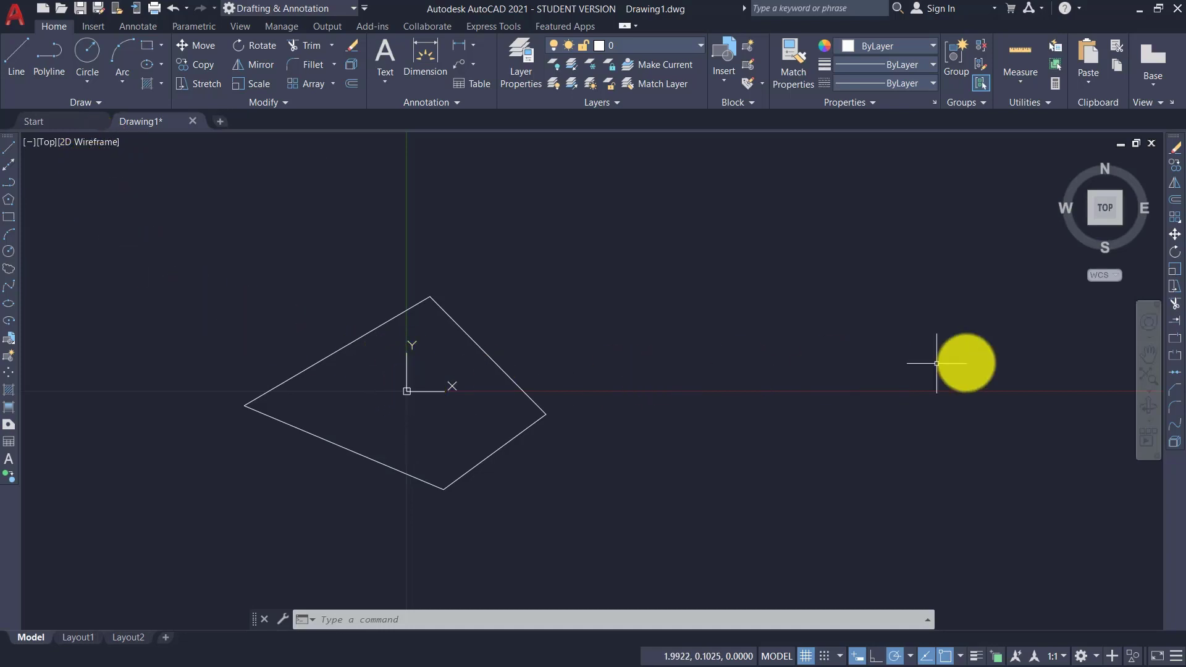
click(1121, 224)
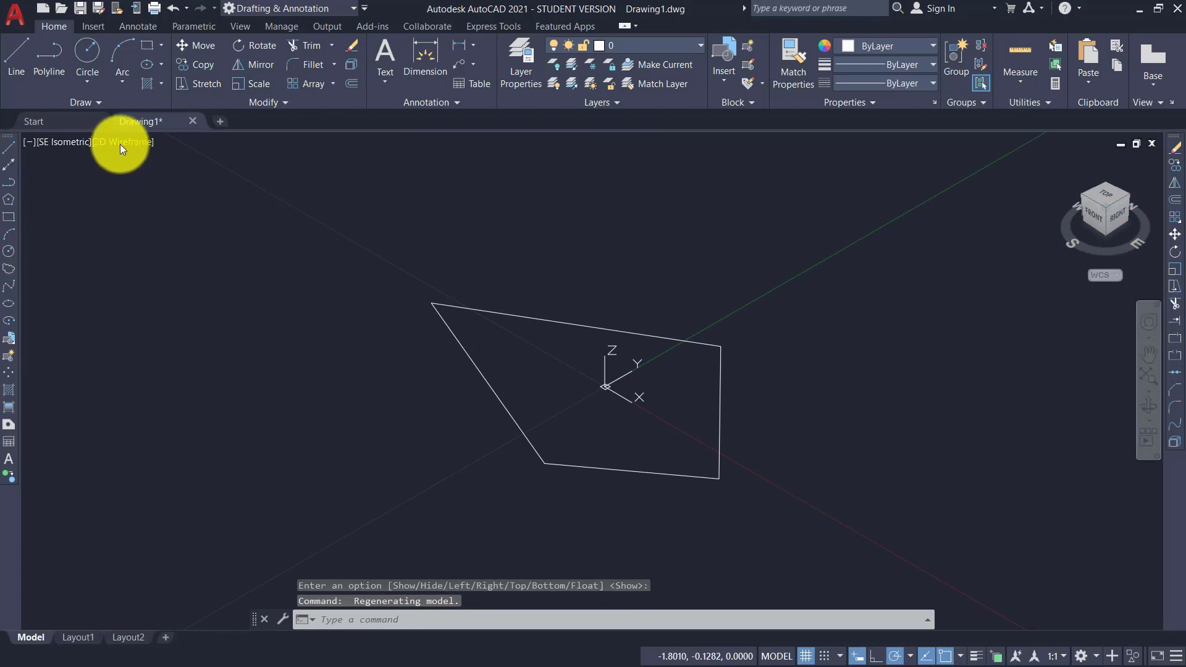
click(120, 143)
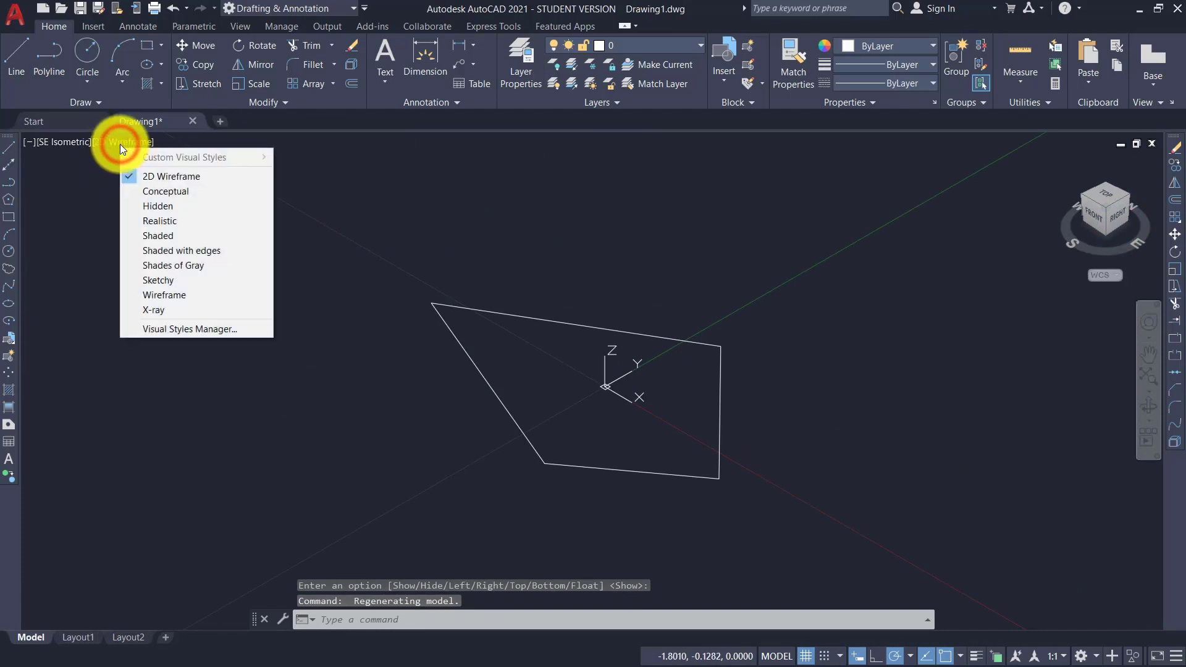
click(153, 191)
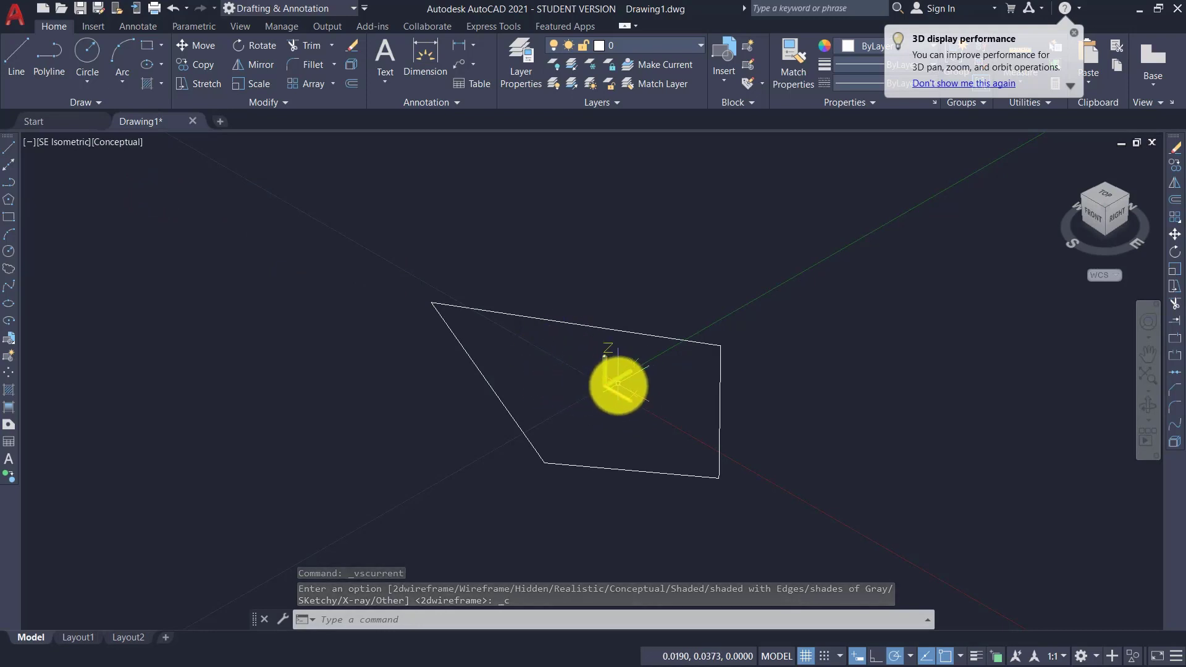
Select the UCS icon and move its origin to a free point outside the four-sided outline, beyond its vertical edge.
click(618, 385)
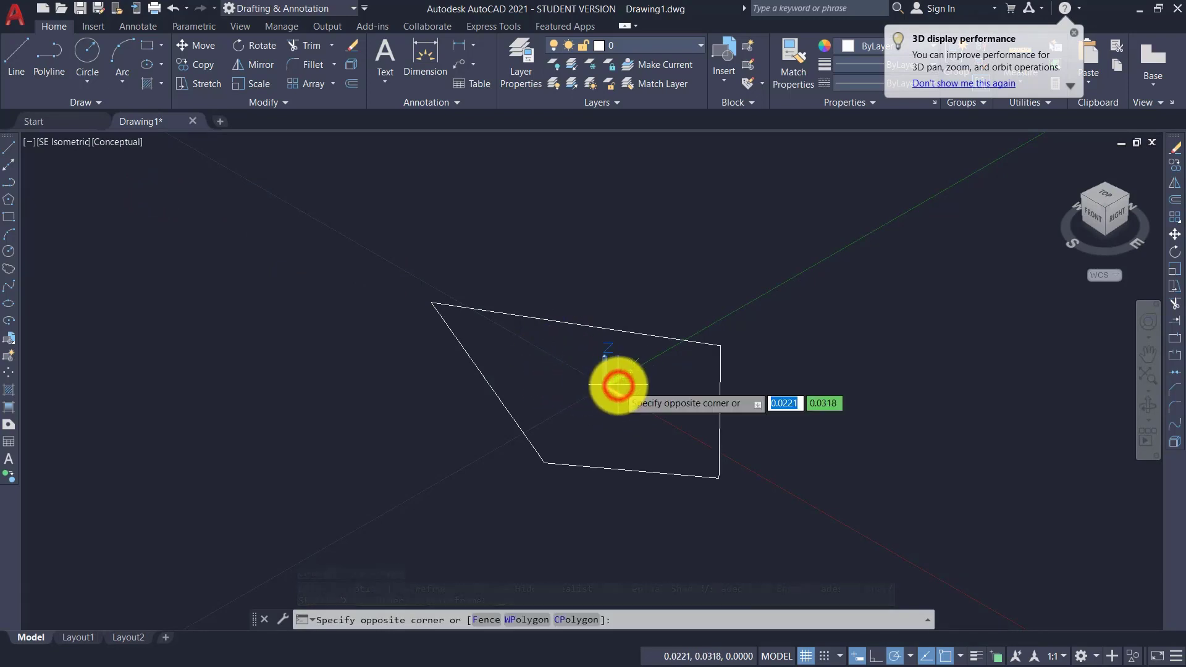
click(617, 387)
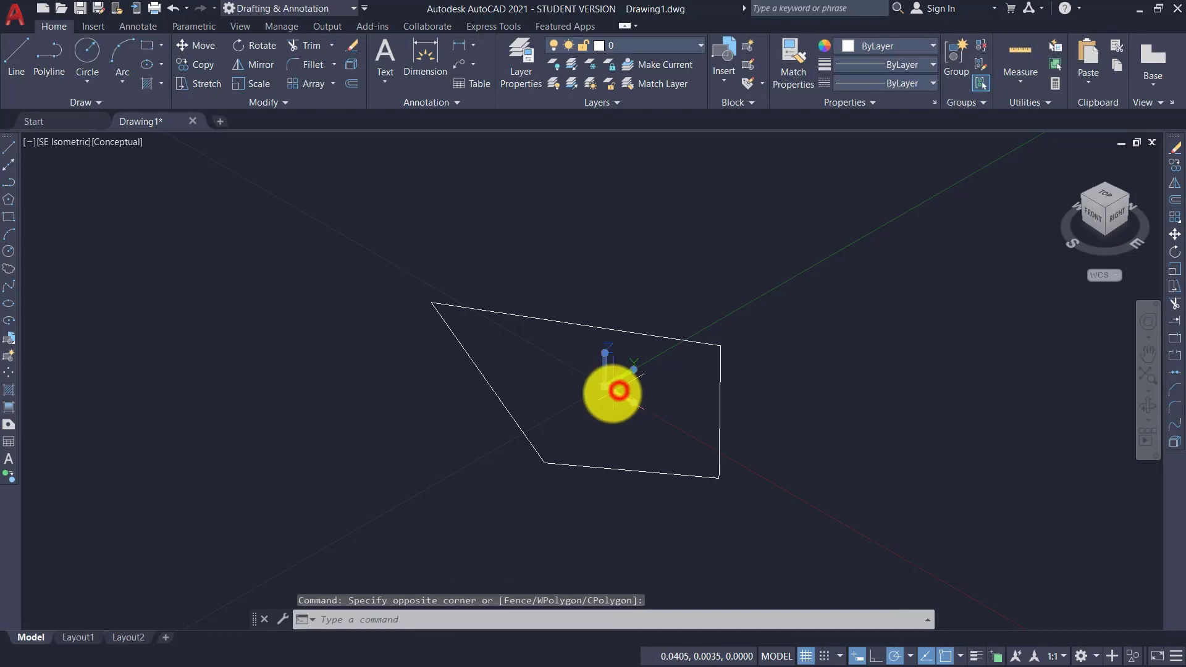
click(603, 386)
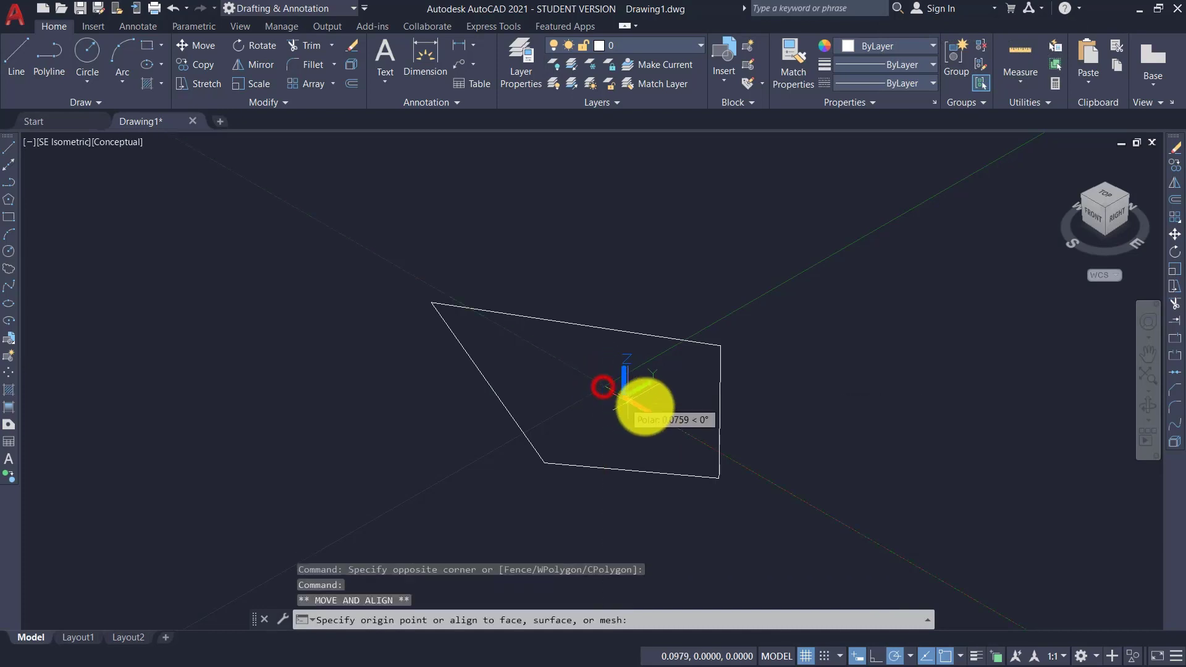
click(828, 377)
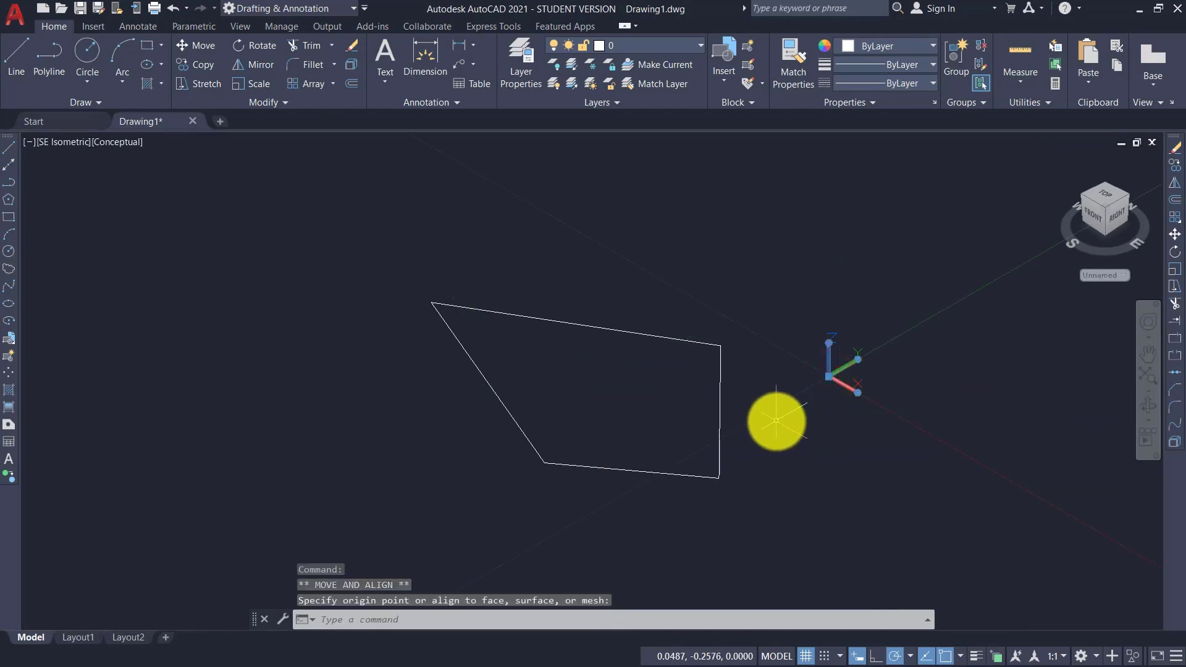